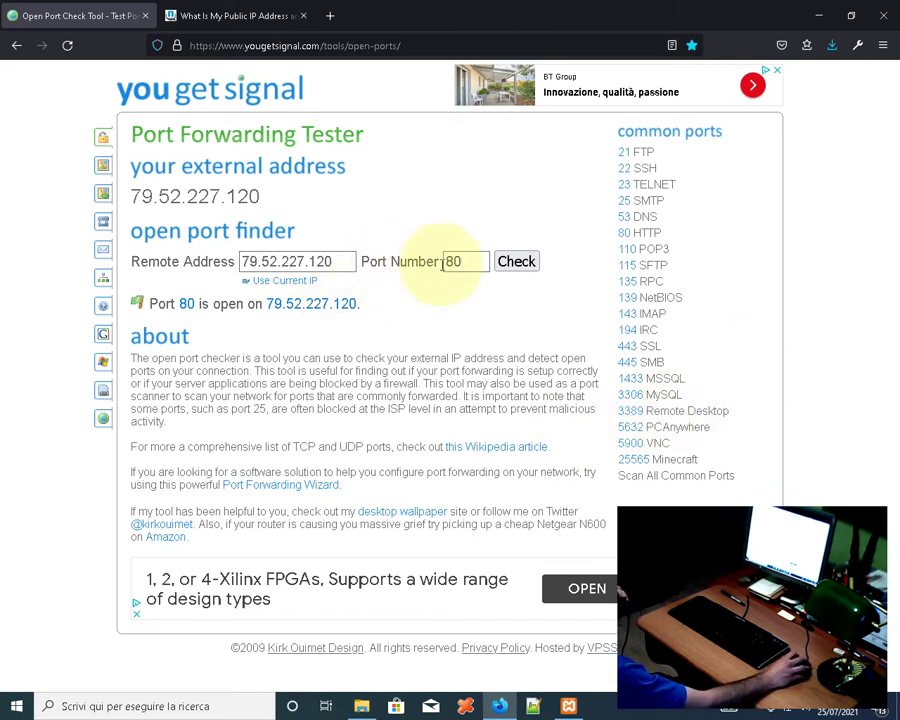
left_click(512, 267)
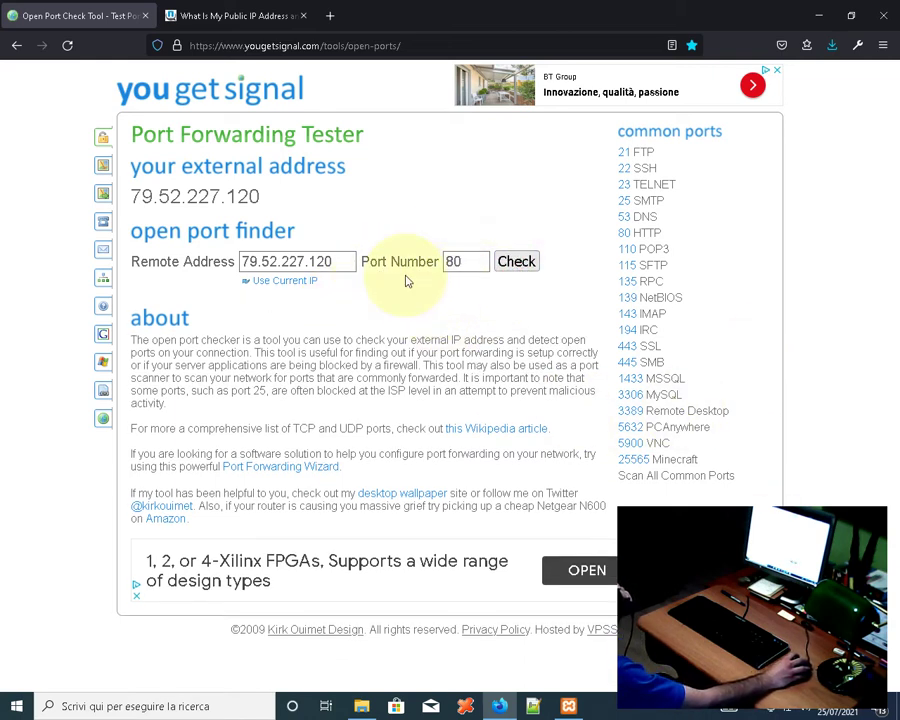
left_click(459, 259)
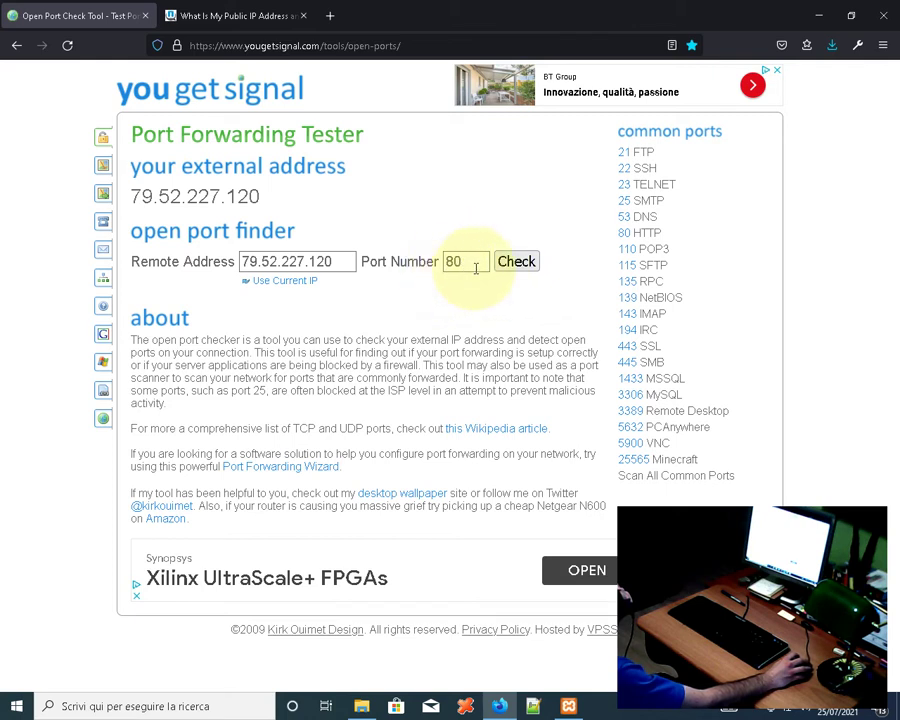
key("Return")
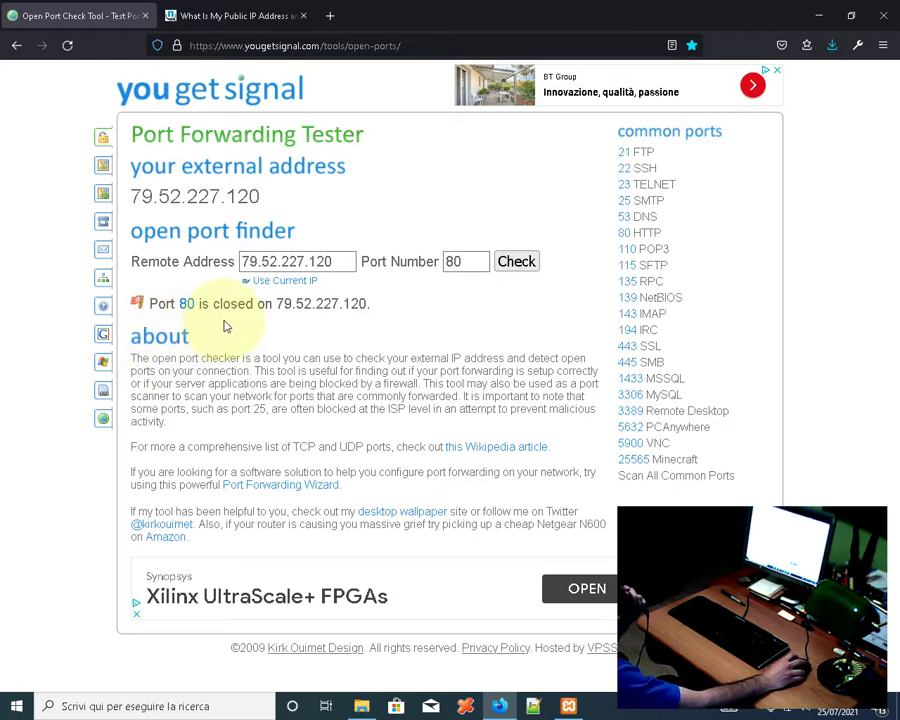
left_click_drag(211, 304, 258, 318)
left_click(252, 327)
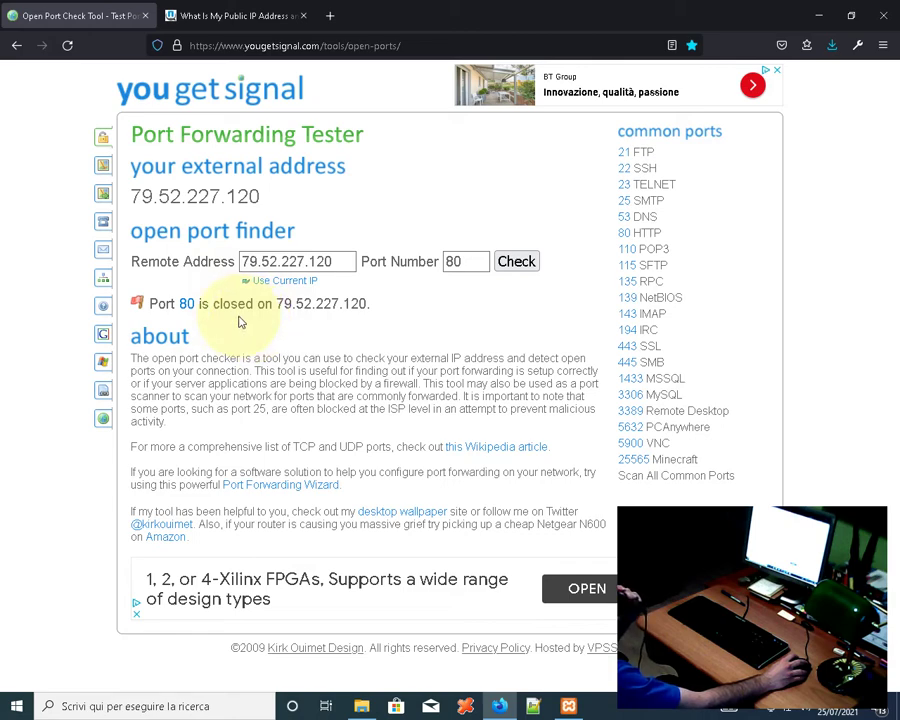
left_click(185, 15)
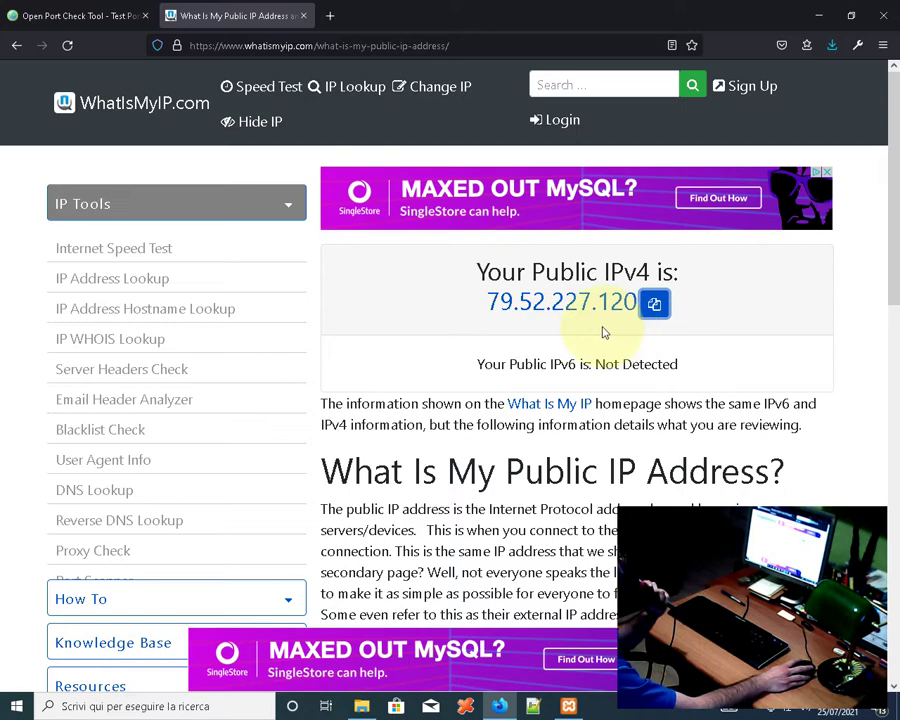
Copy the IPv4 address 79.52.227.120 and dismiss the copy confirmation
left_click(656, 314)
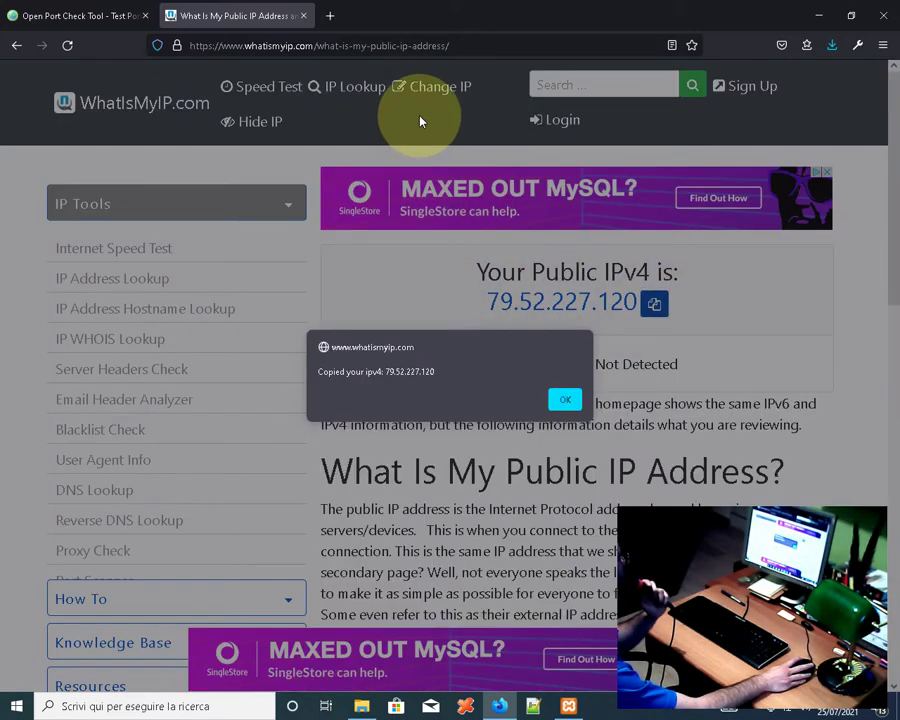
left_click(566, 404)
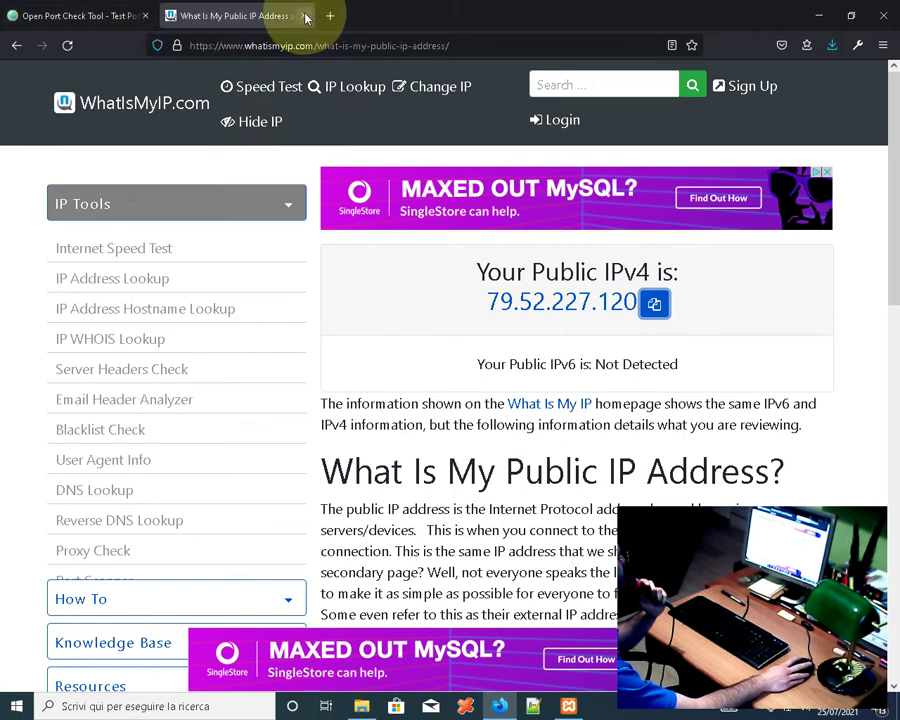
Load 79.52.227.120 in a new Firefox tab, then return to the port checker tab
left_click(330, 15)
type("79.52.227.120")
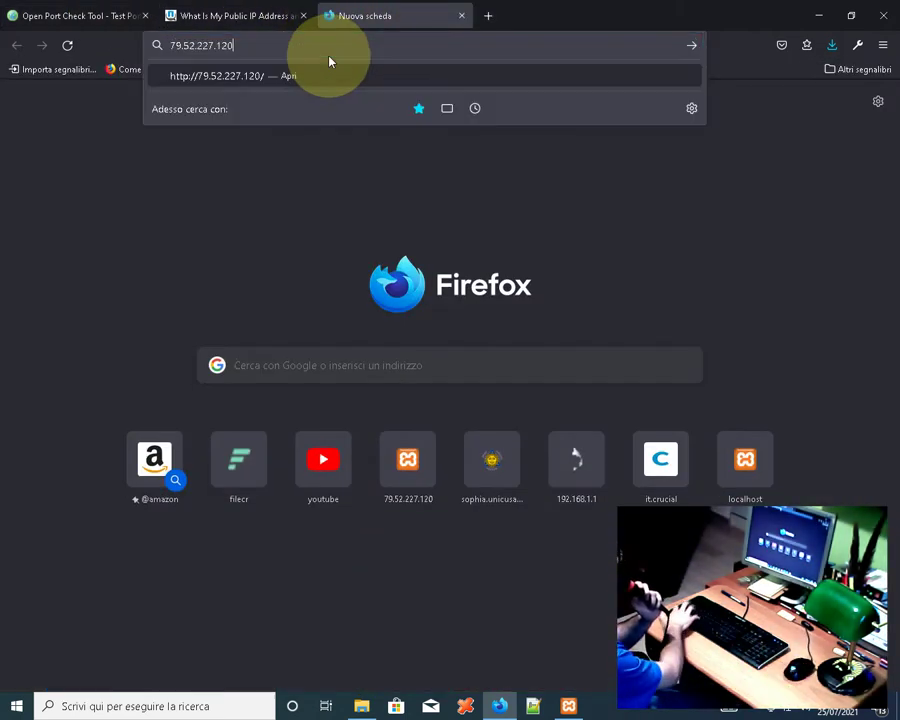
key("Return")
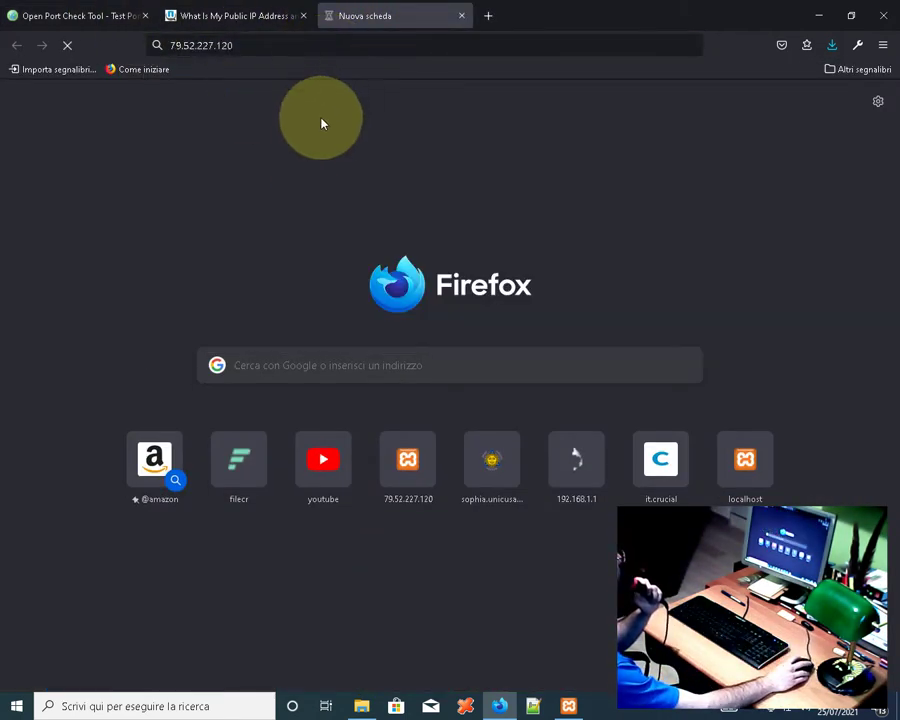
left_click(259, 16)
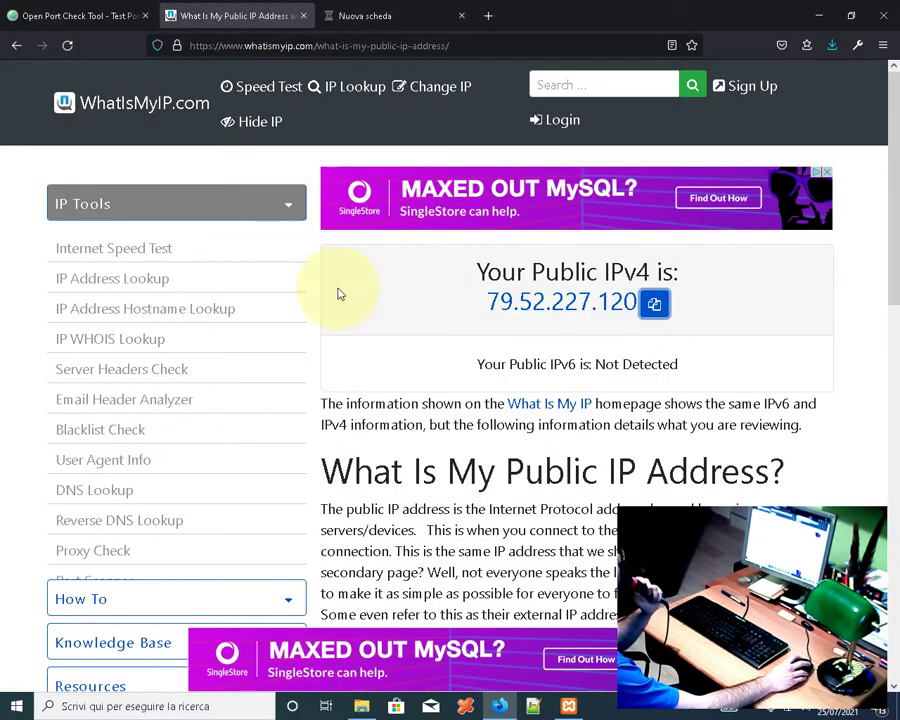
left_click(60, 15)
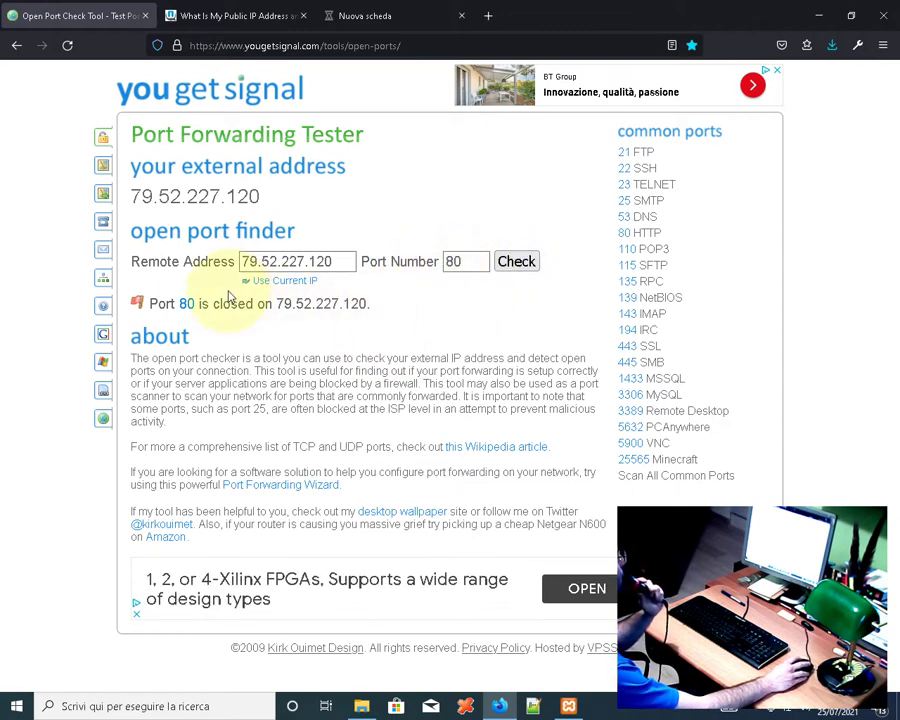
left_click(155, 308)
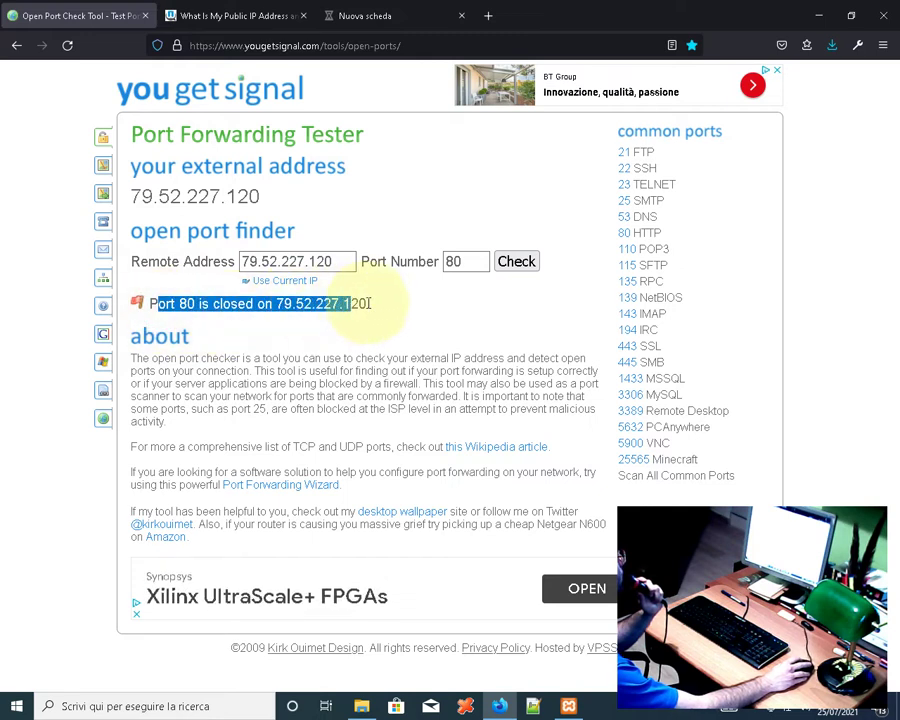
mouse_move(197, 319)
left_mouse_down()
mouse_move(315, 335)
mouse_move(370, 302)
left_mouse_up()
left_click(286, 308)
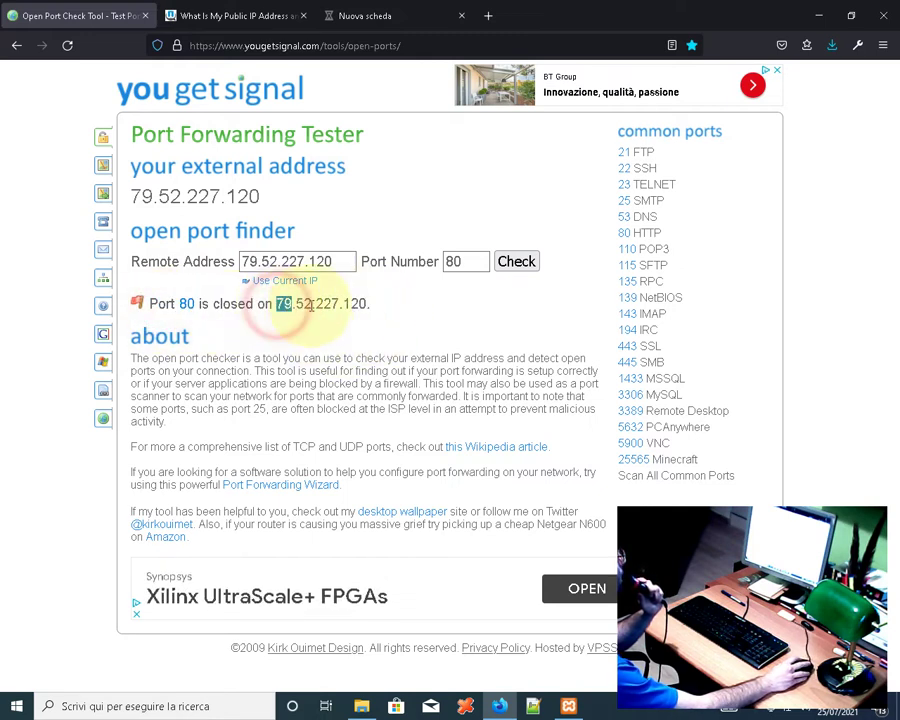
left_click(356, 326)
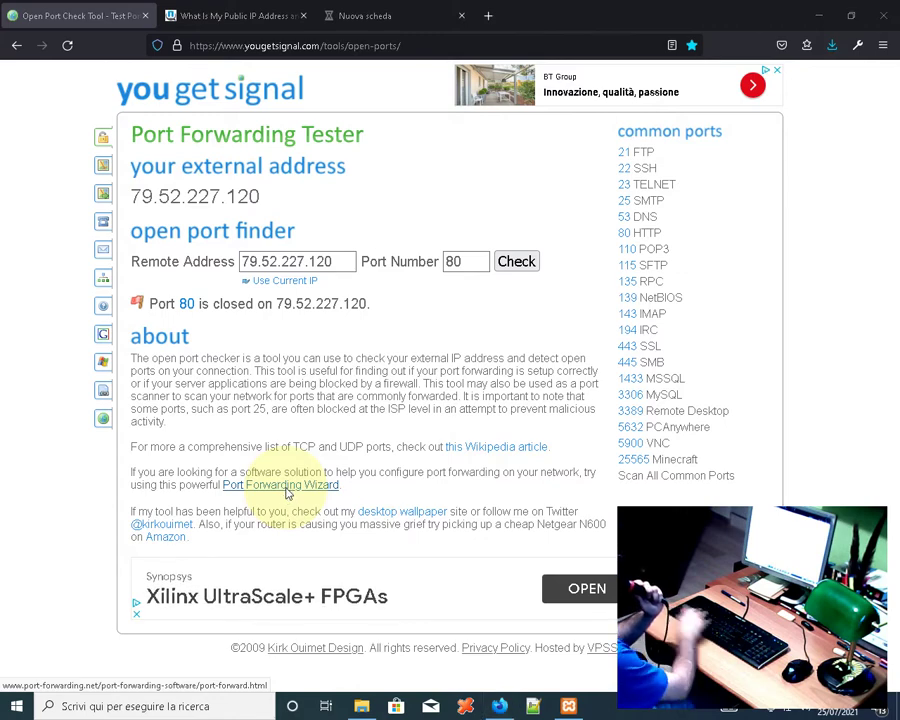
key("super")
Search 'defe' and launch Windows Defender Firewall con sicurezza avanzata
type("defe")
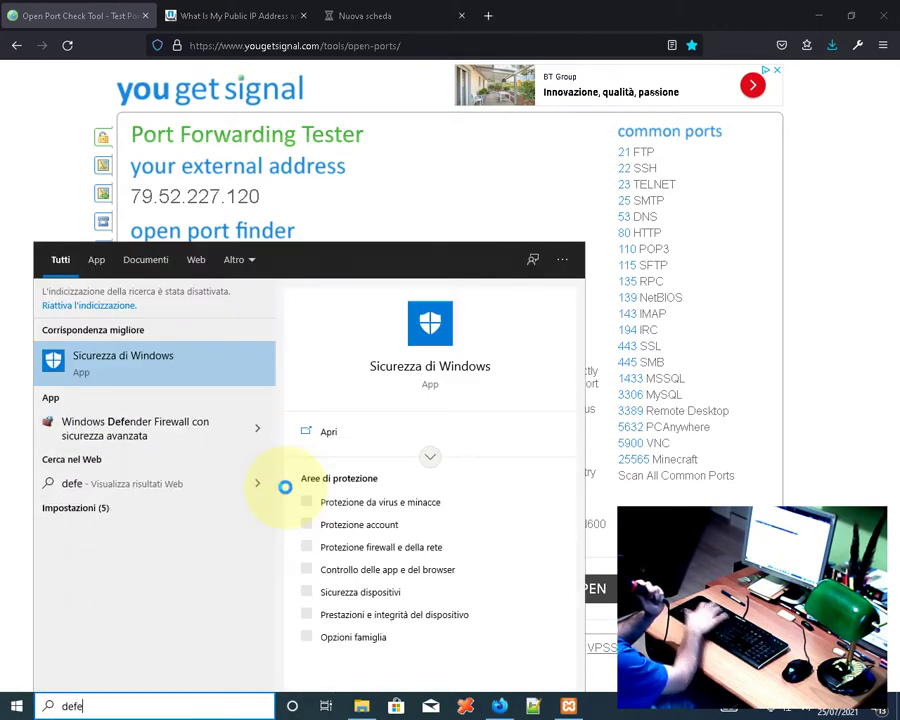
key("Down")
key("Down")
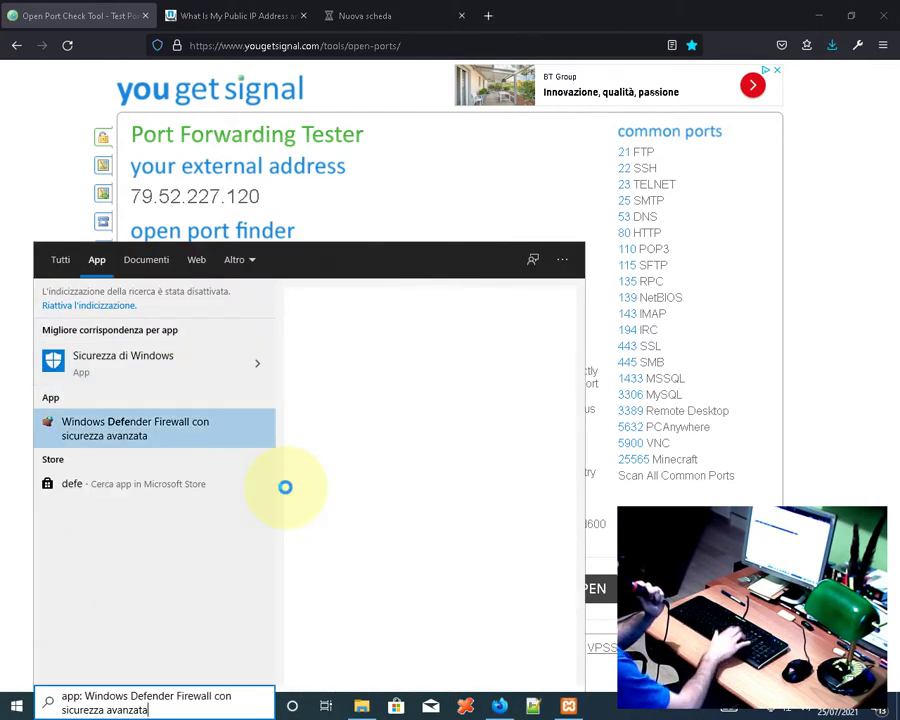
key("Return")
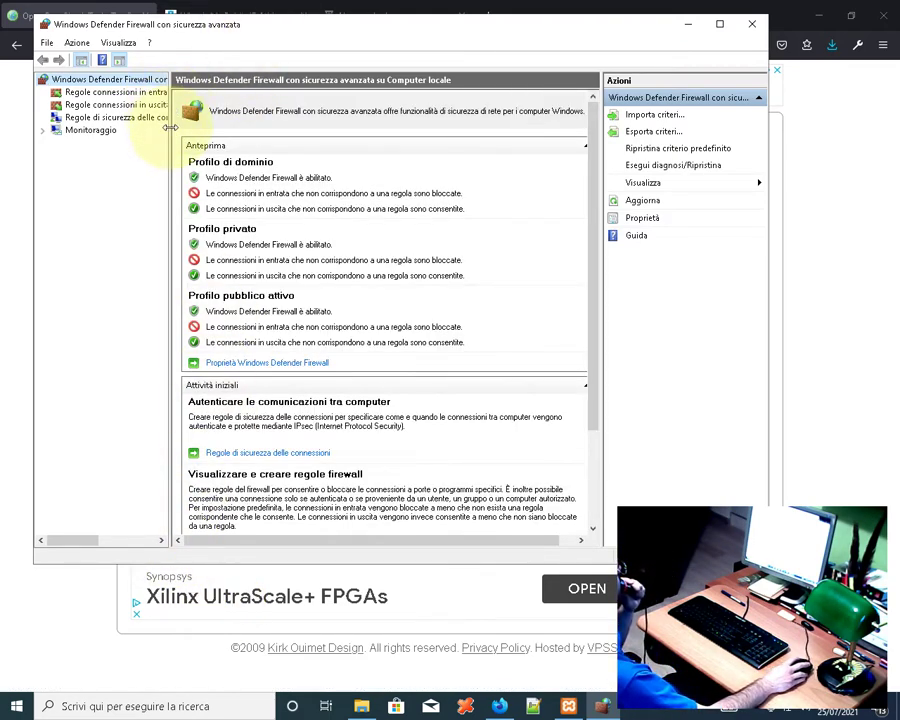
Widen the tree pane and start a new rule from Regole connessioni in entrata
left_click_drag(171, 128, 302, 127)
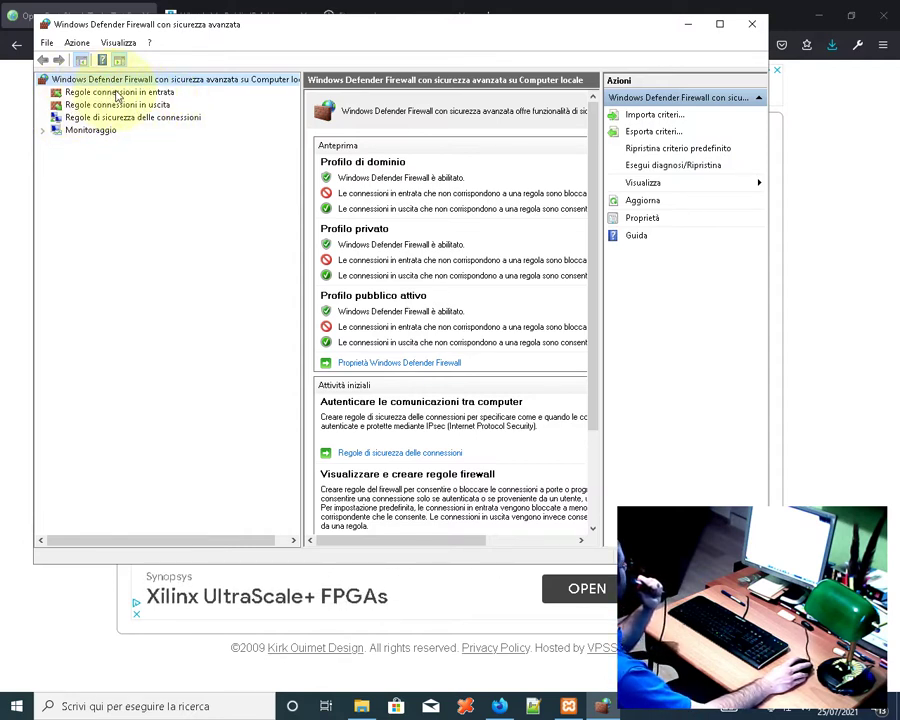
left_click(115, 92)
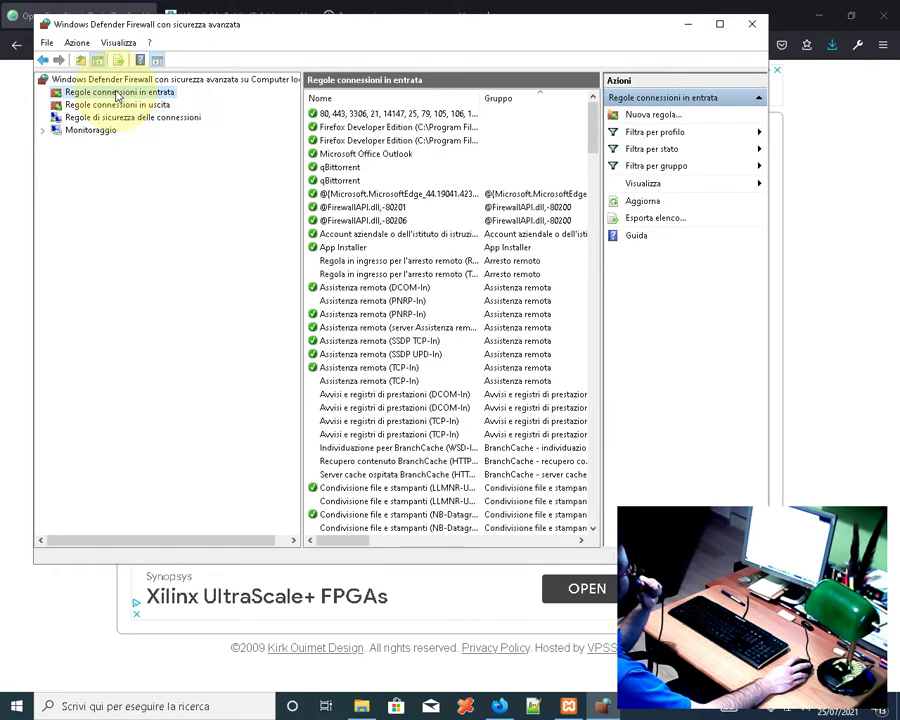
right_click(117, 94)
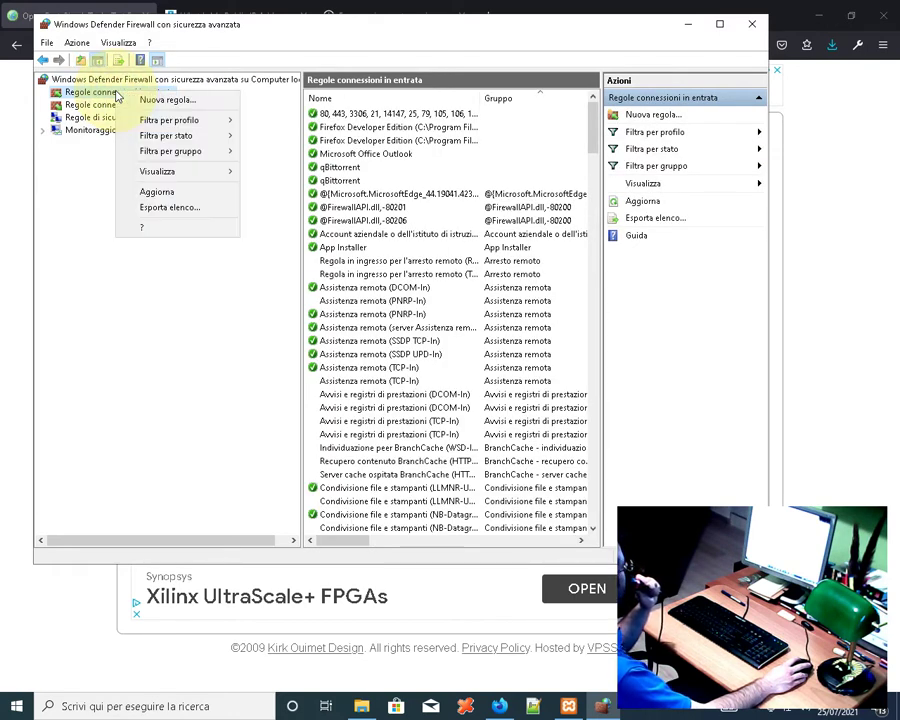
left_click(155, 100)
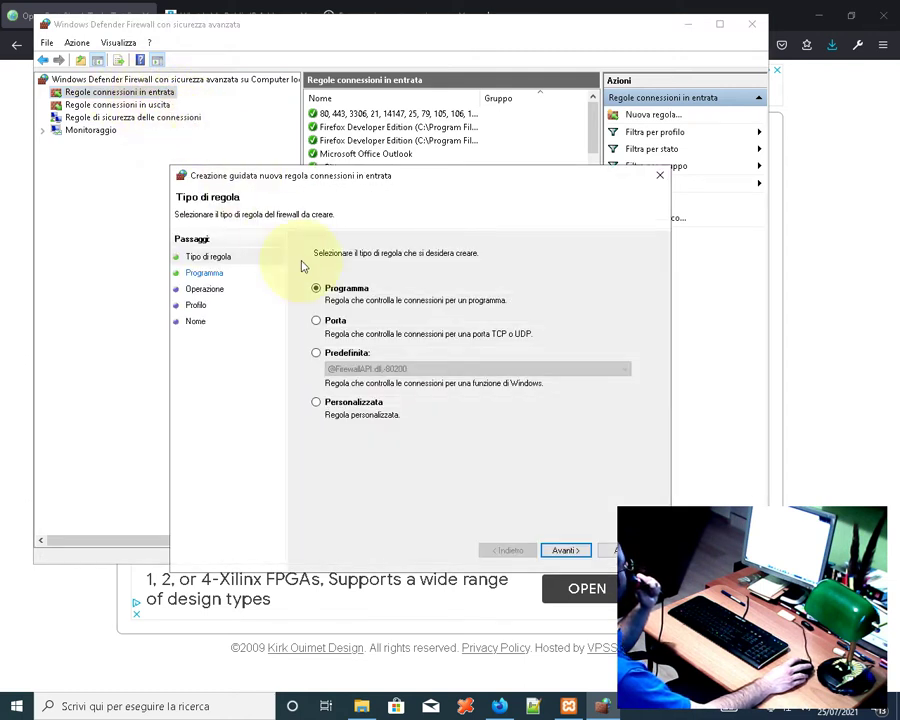
Make the inbound rule a port rule for local port 80
left_click(318, 321)
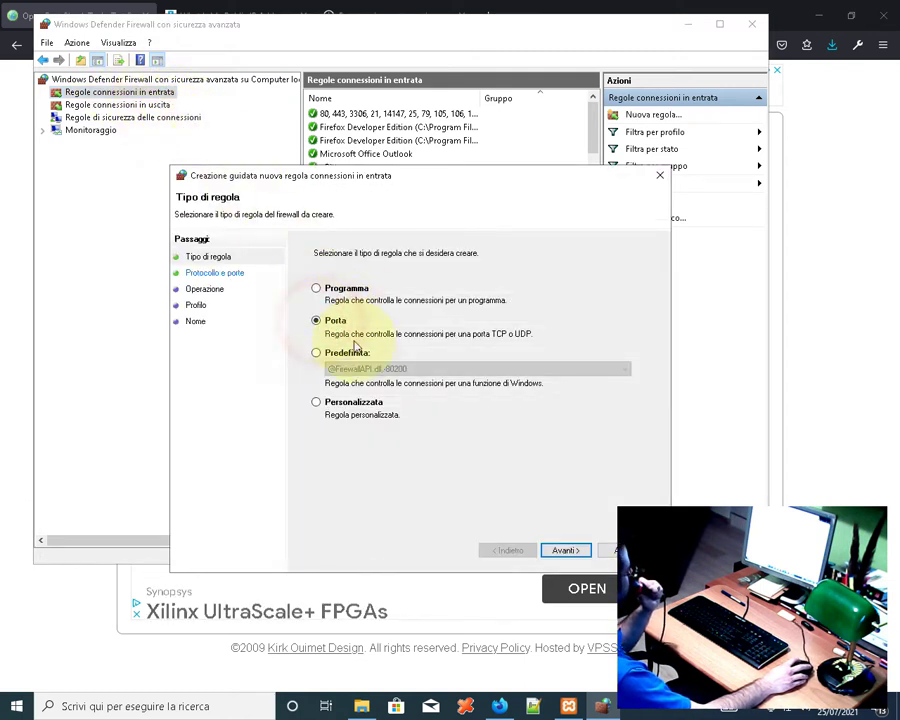
left_click(562, 551)
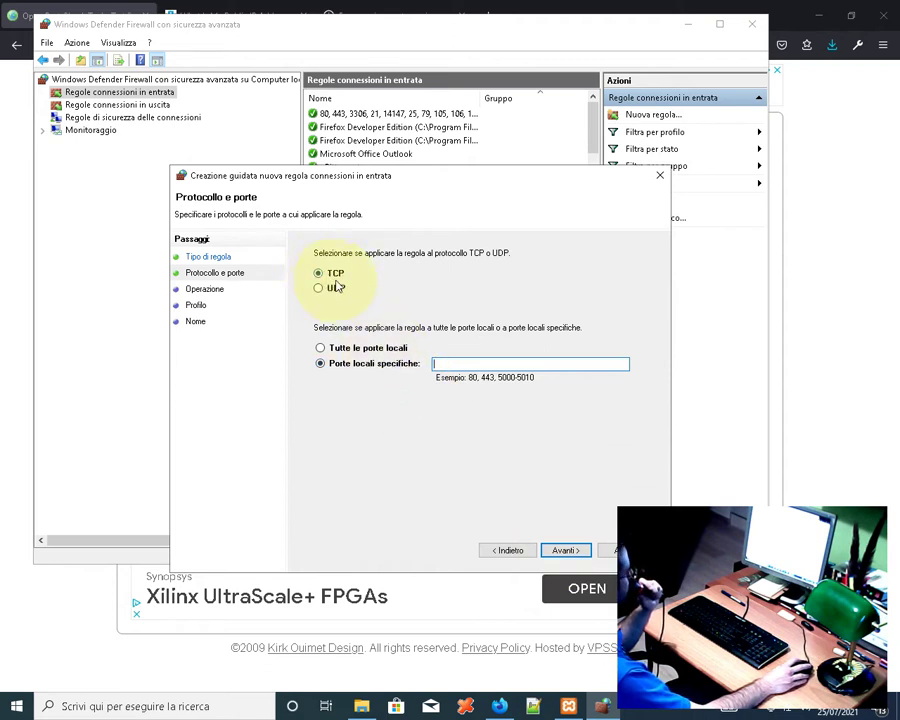
left_click(460, 363)
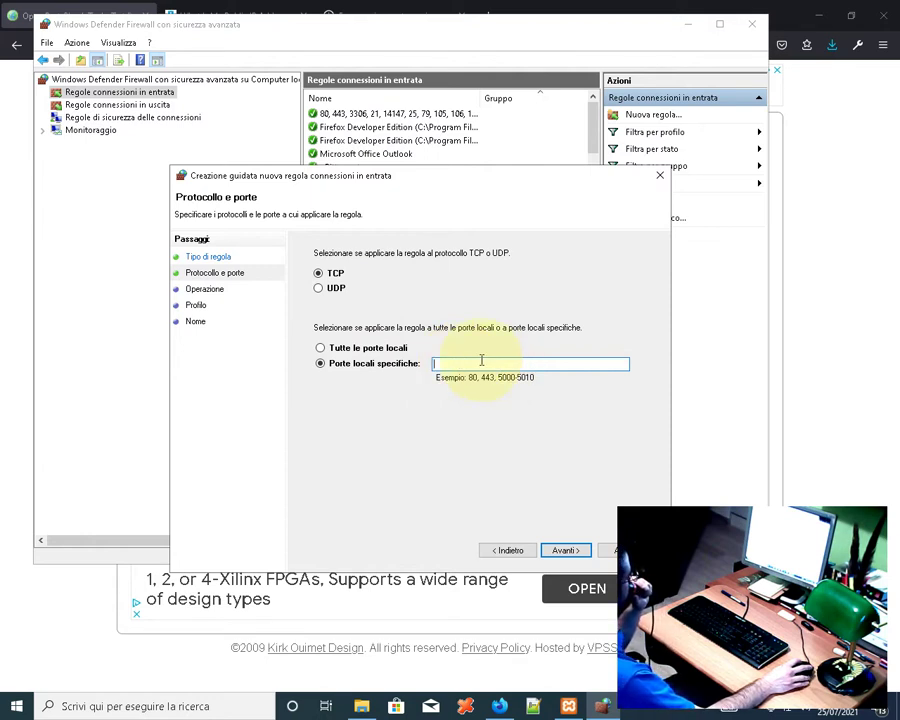
type("80")
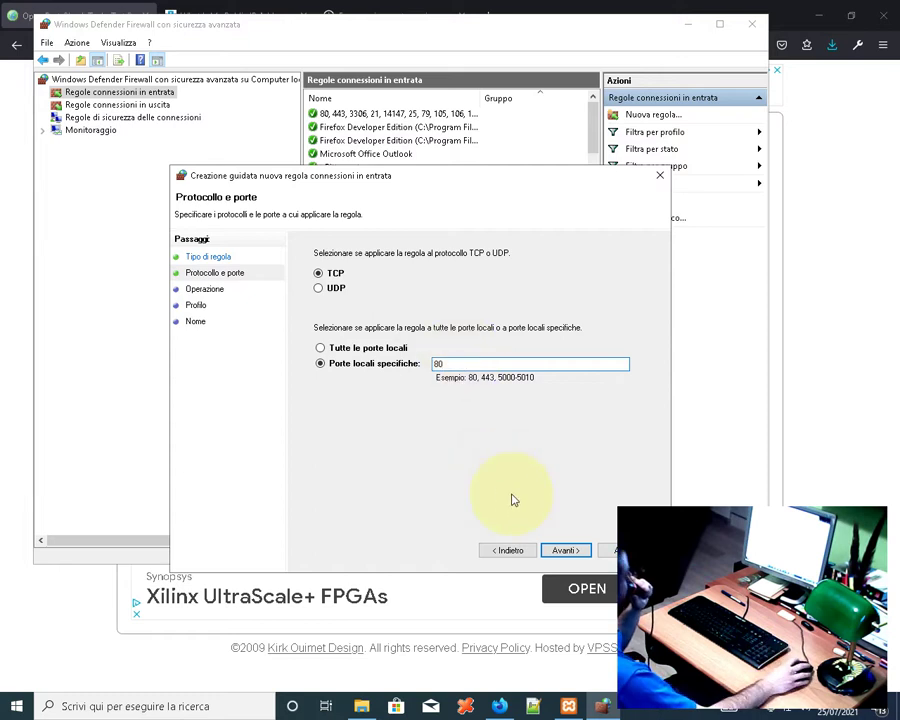
left_click(560, 551)
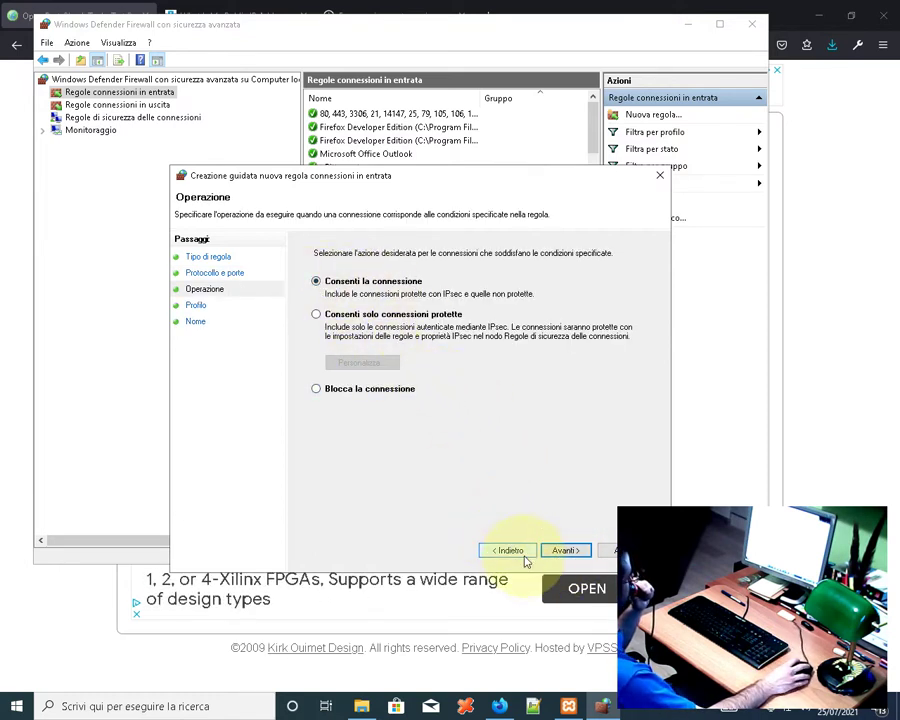
Allow the connection on all three profiles and name the rule open80
left_click(565, 551)
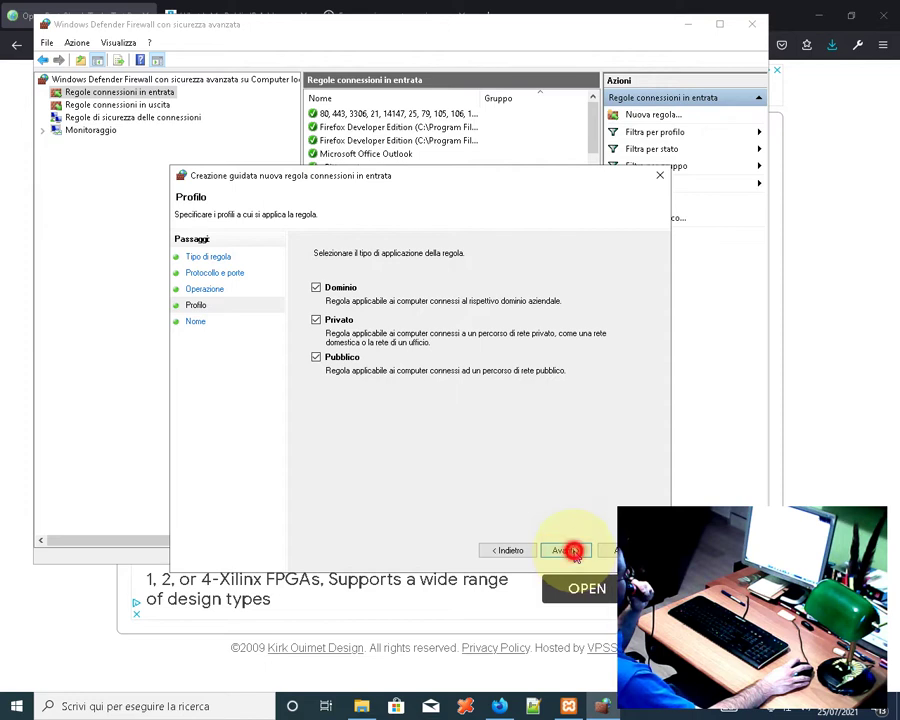
left_click(572, 551)
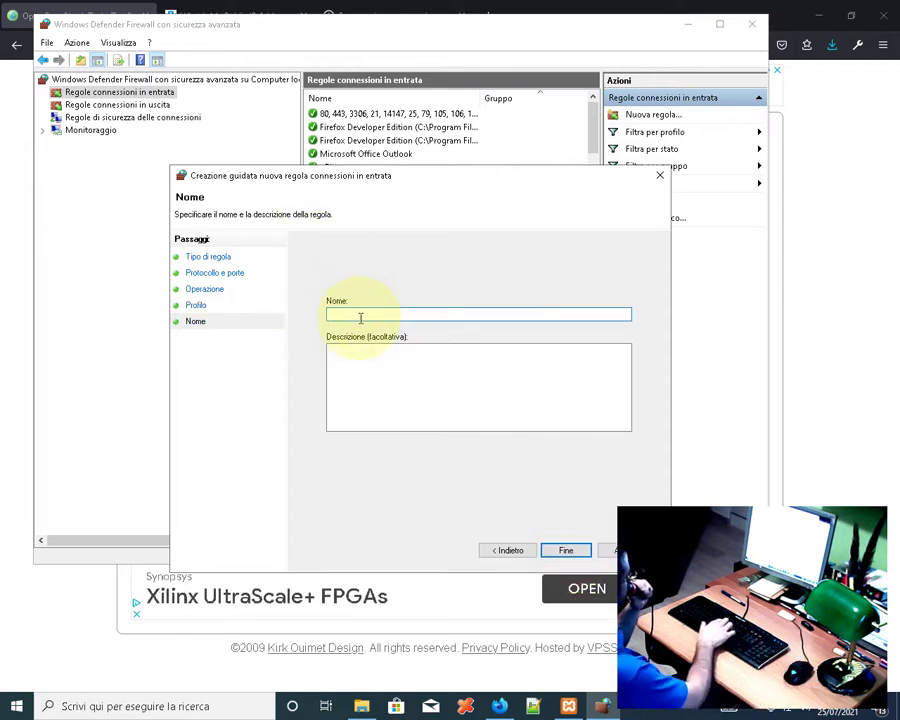
type("open")
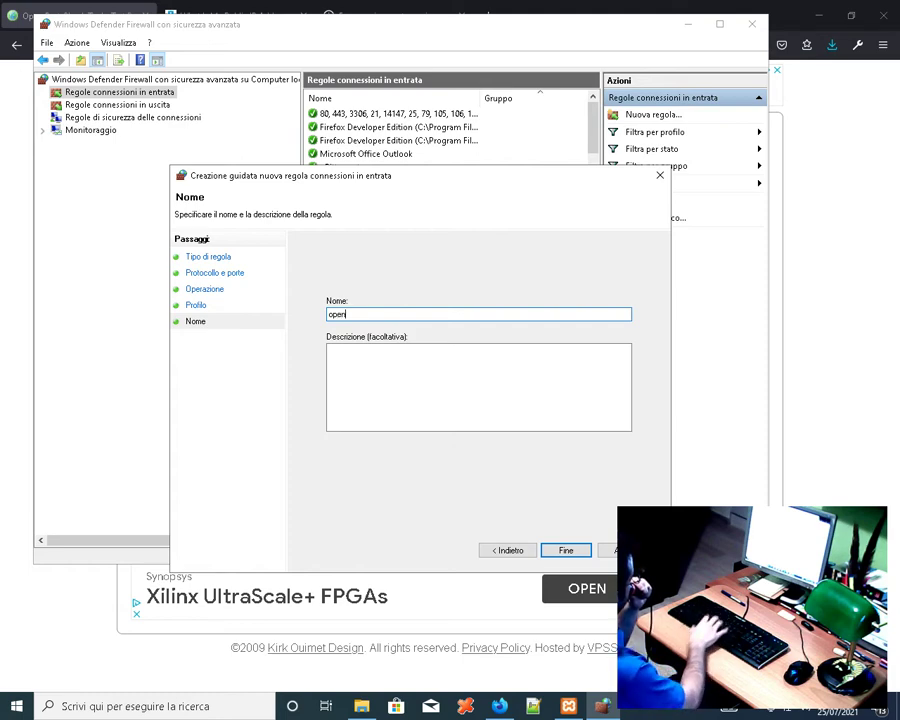
type("80")
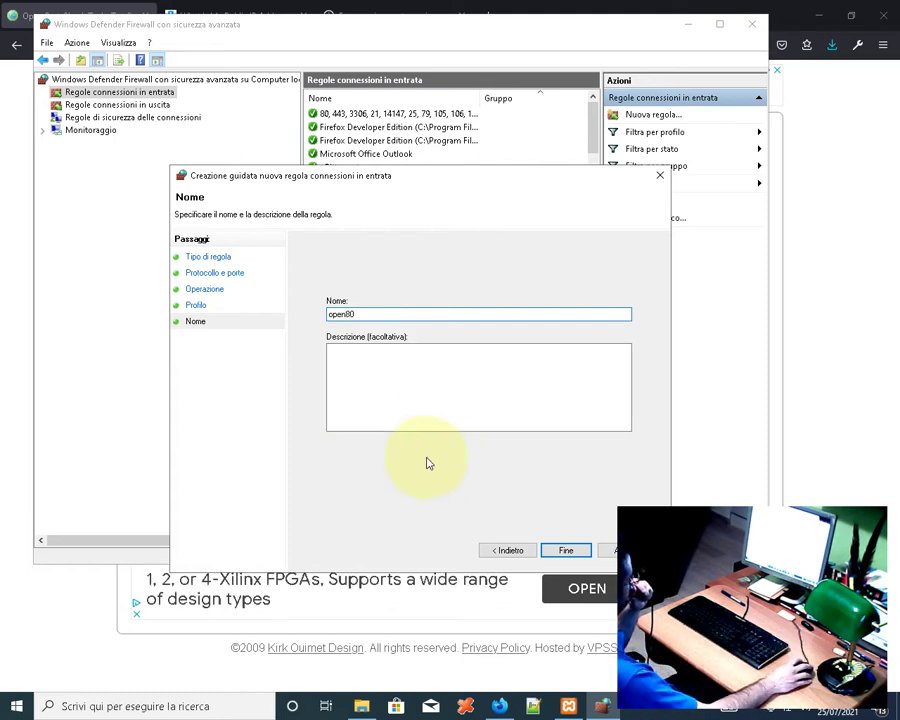
left_click(567, 549)
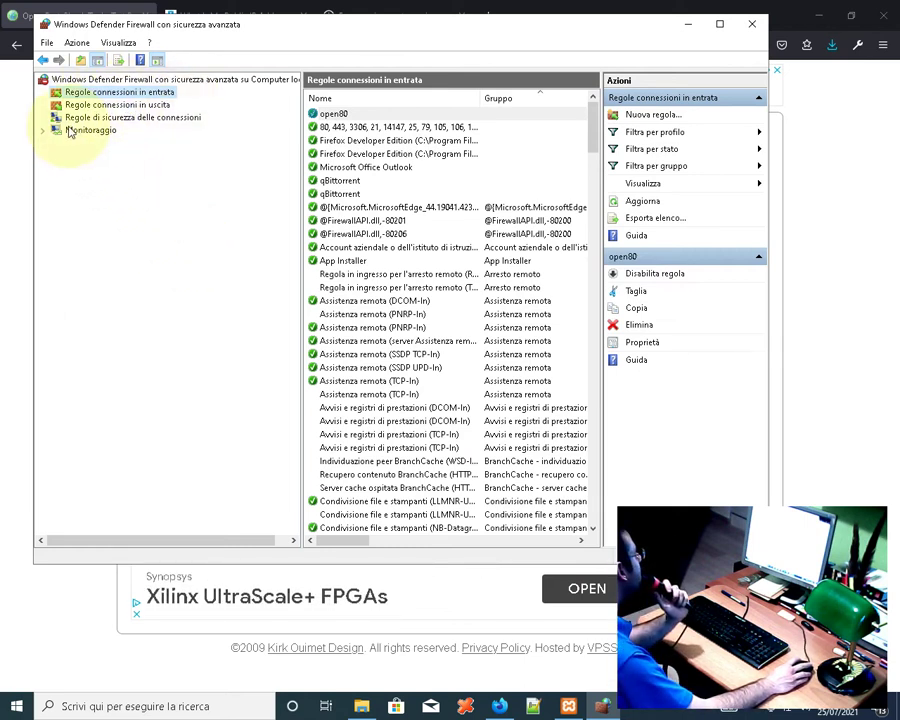
Start a new outbound rule, dismissing the not-responding warning
left_click(120, 104)
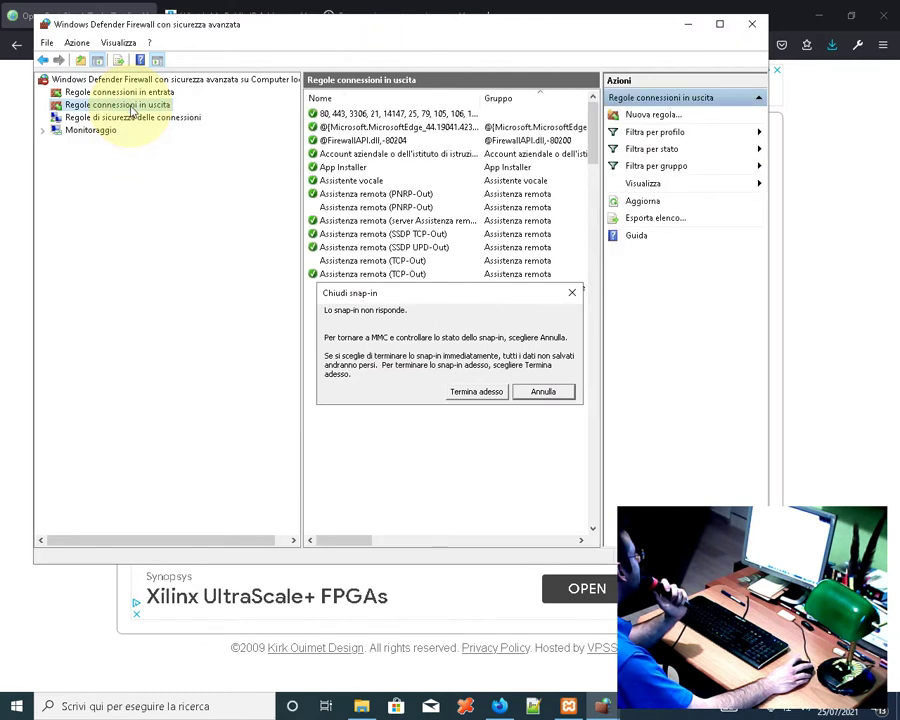
left_click(553, 392)
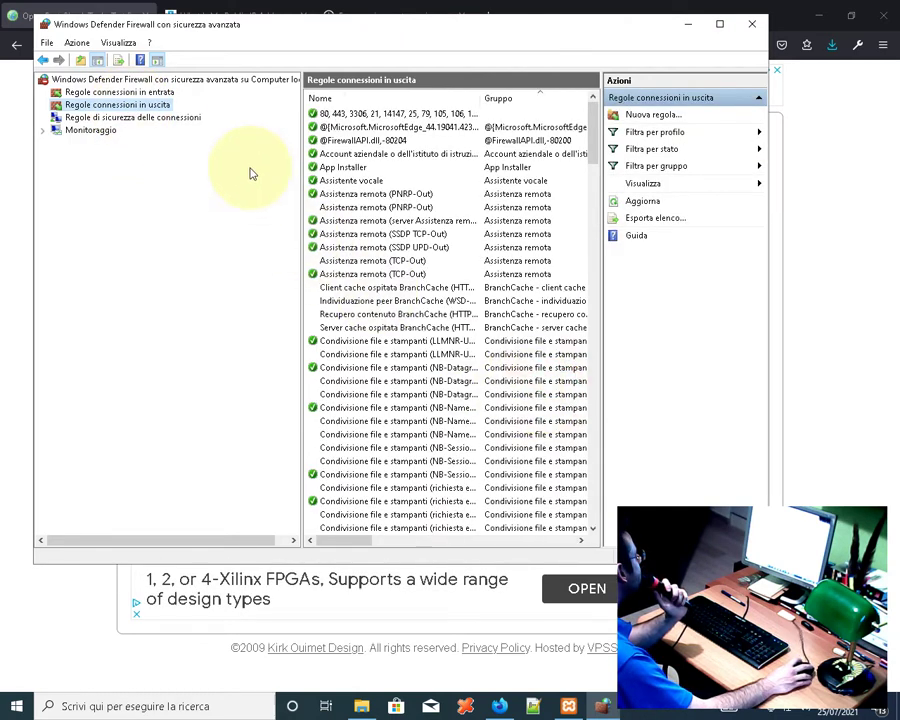
right_click(149, 112)
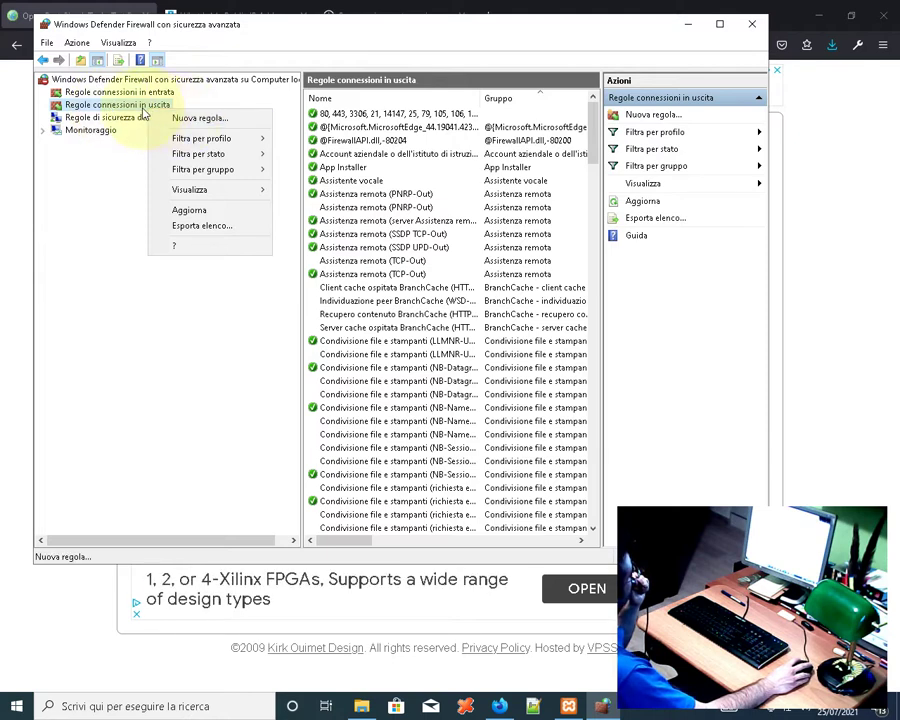
left_click(200, 117)
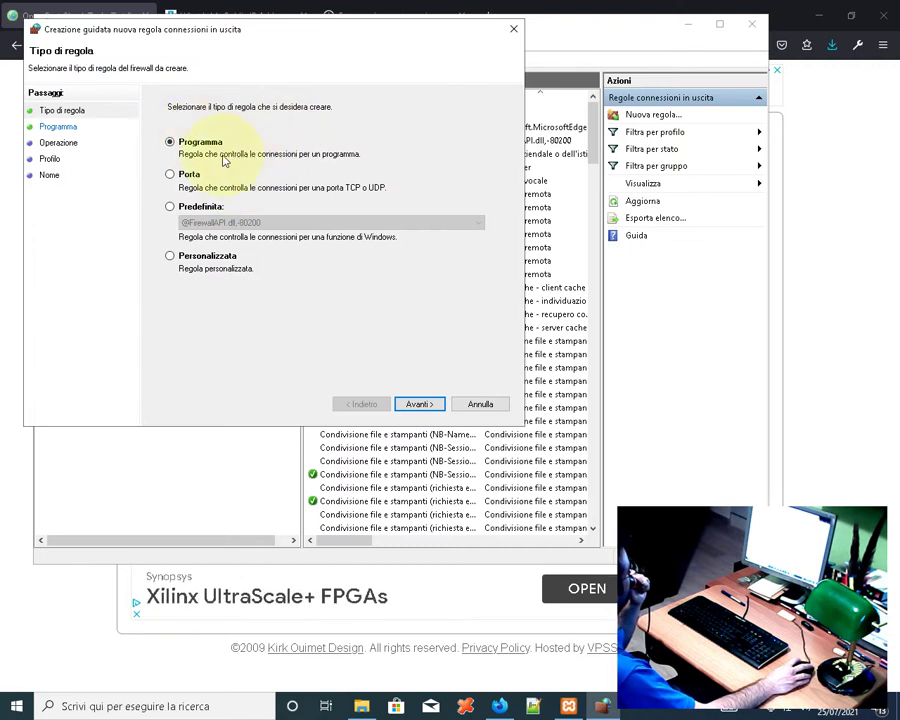
Make the outbound rule a TCP port rule for remote port 80
left_click(172, 175)
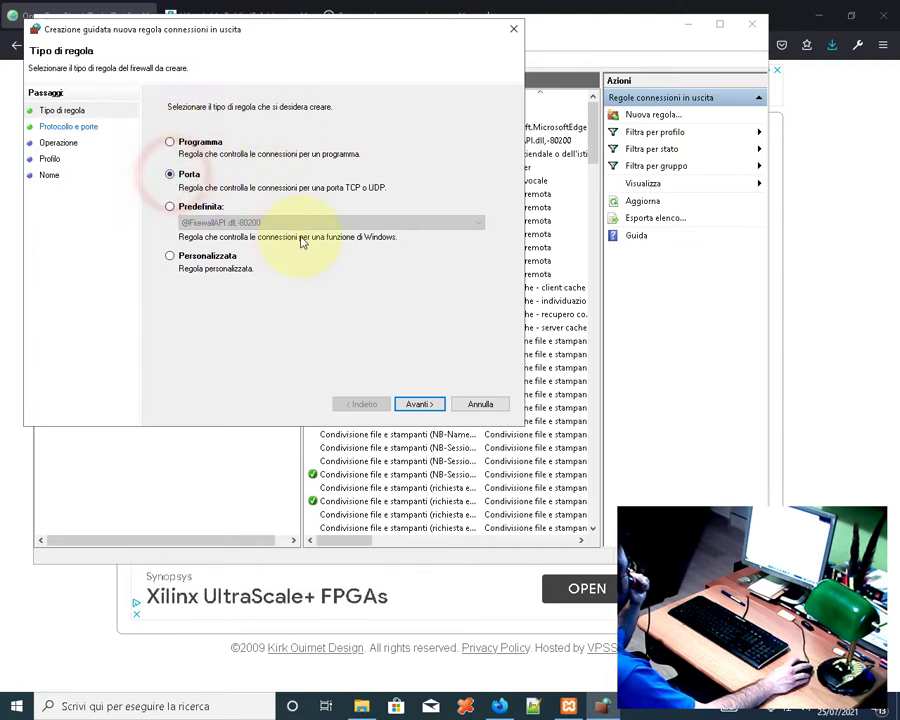
left_click(417, 403)
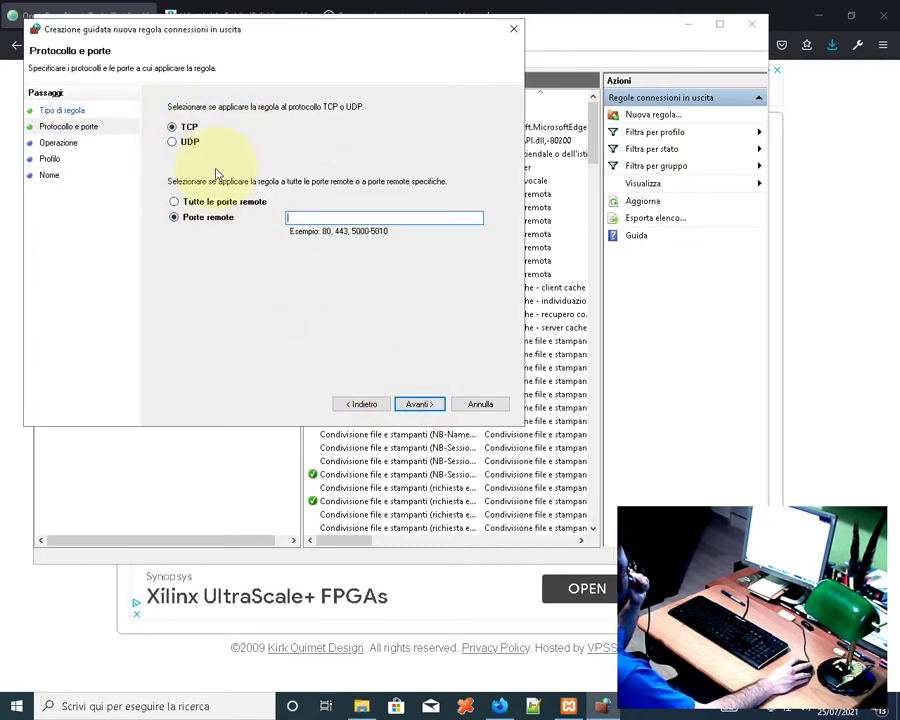
left_click(297, 217)
type("80")
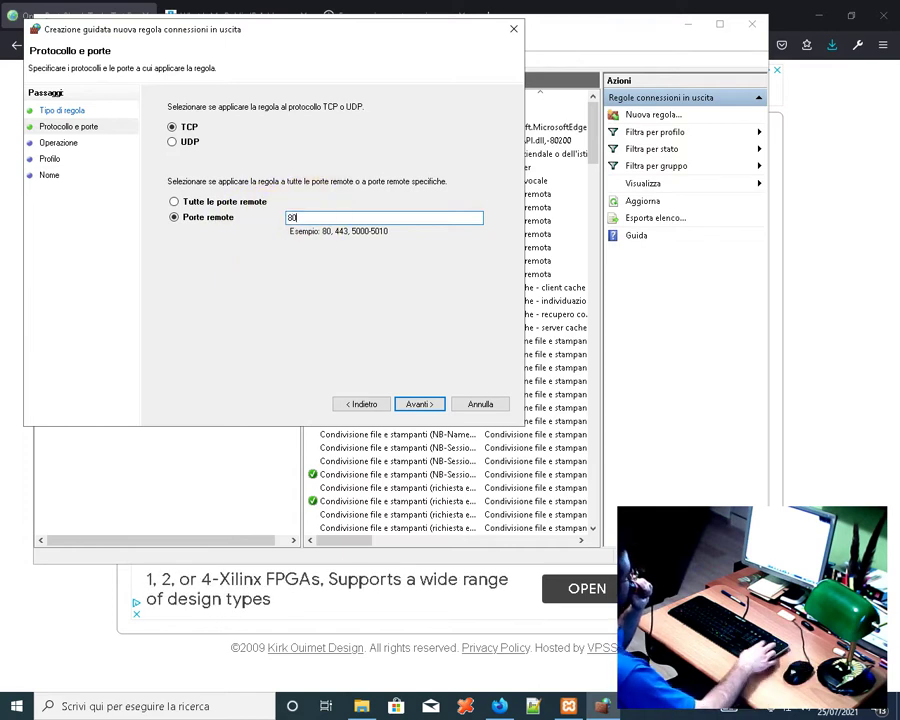
left_click(418, 404)
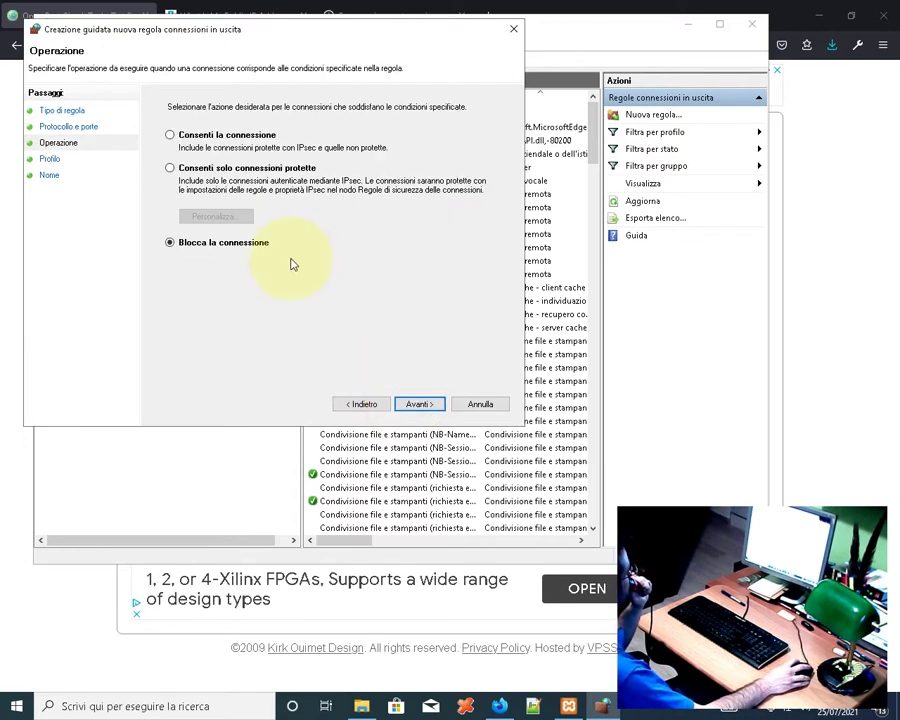
Allow the connection on all profiles and name the outbound rule open80
left_click(186, 134)
left_click(414, 403)
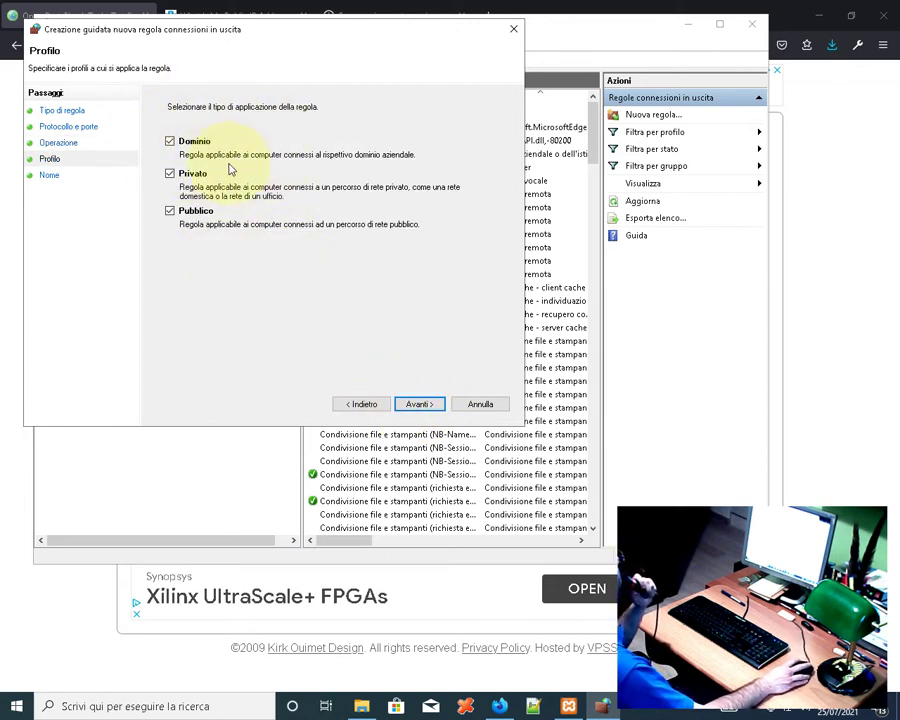
left_click(421, 406)
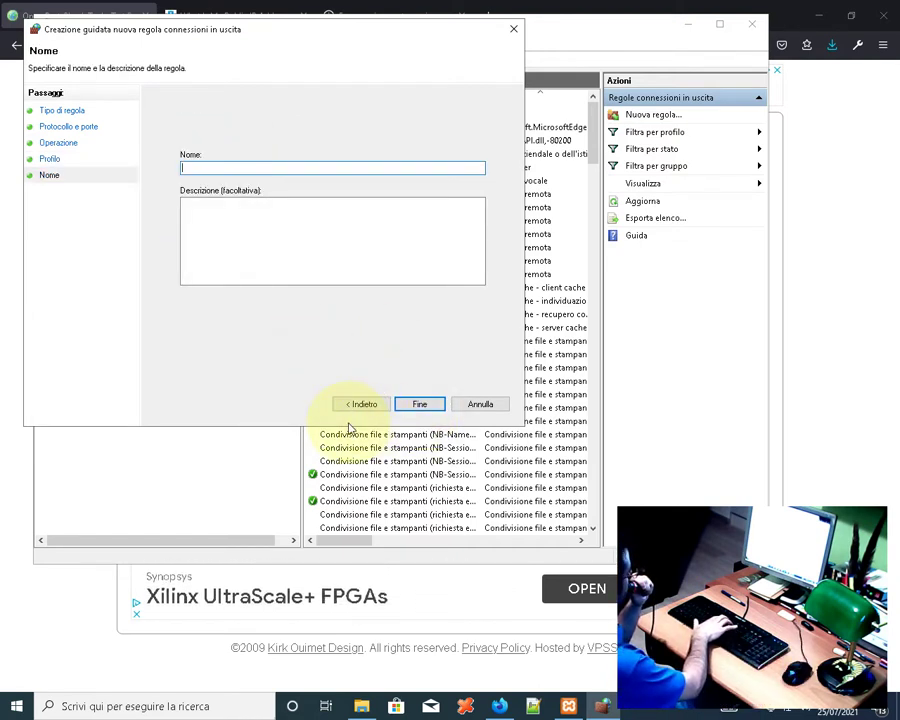
type("ope")
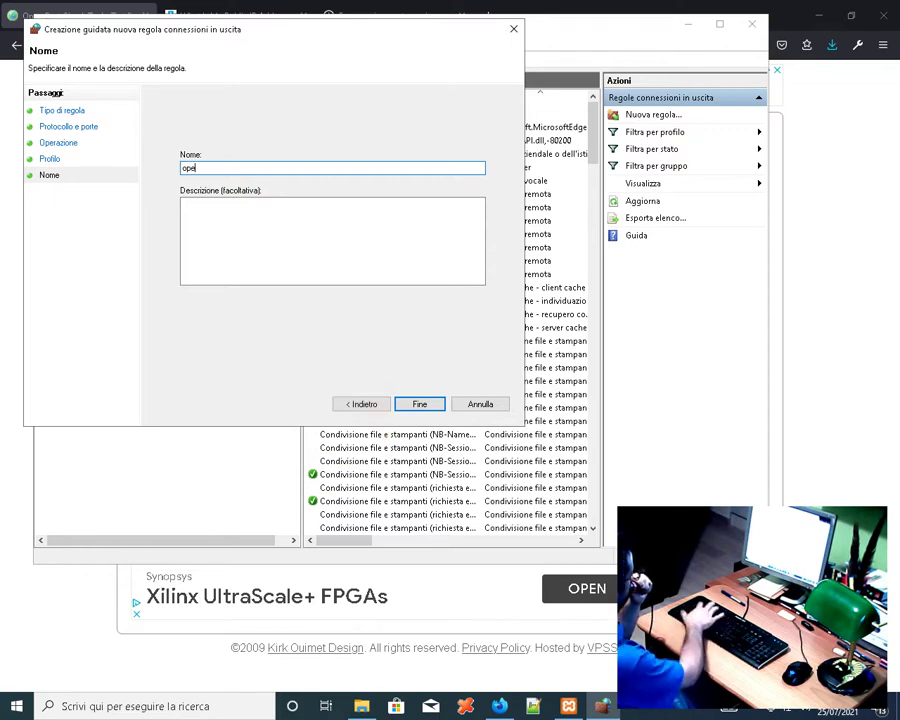
type("n8")
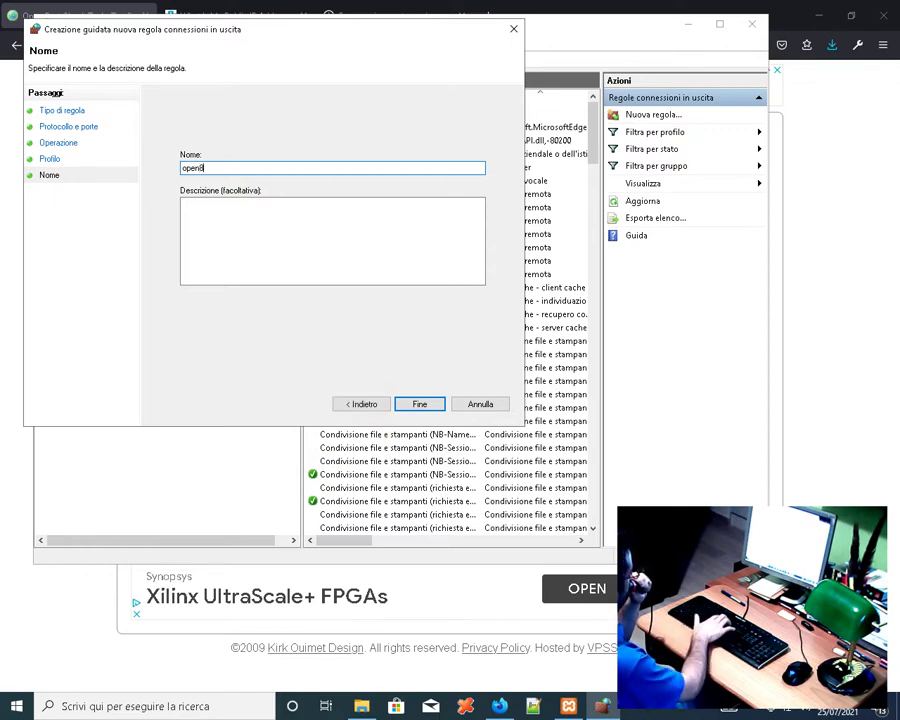
type("0")
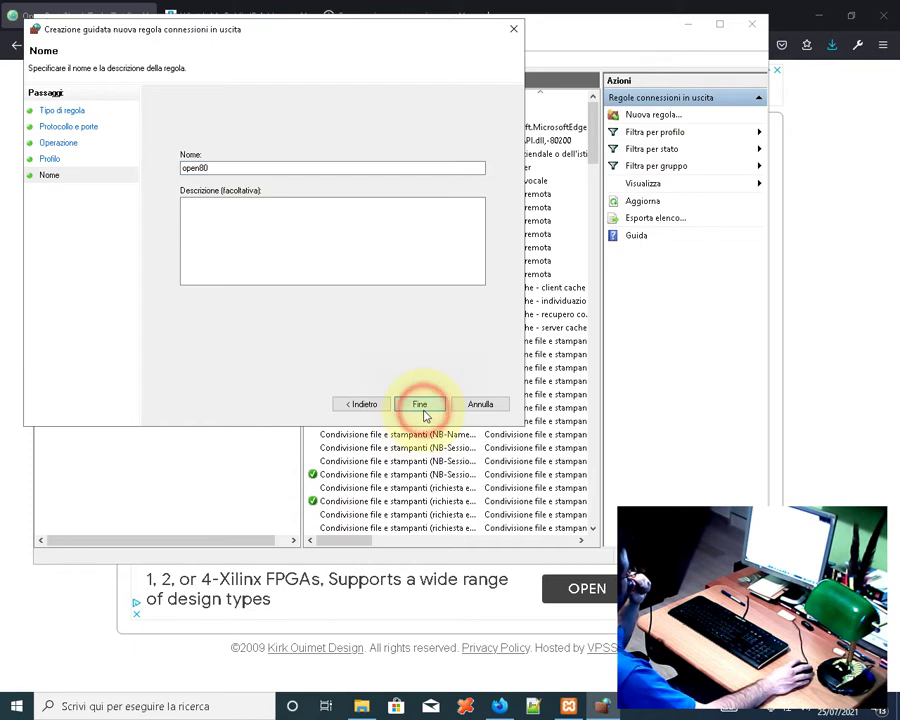
left_click(421, 410)
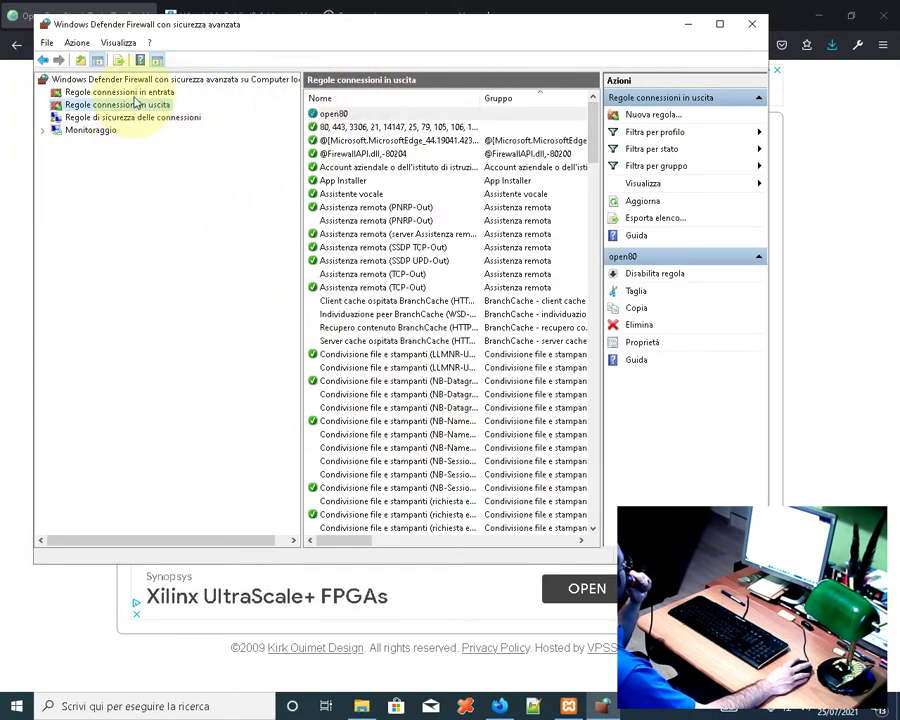
left_click(135, 92)
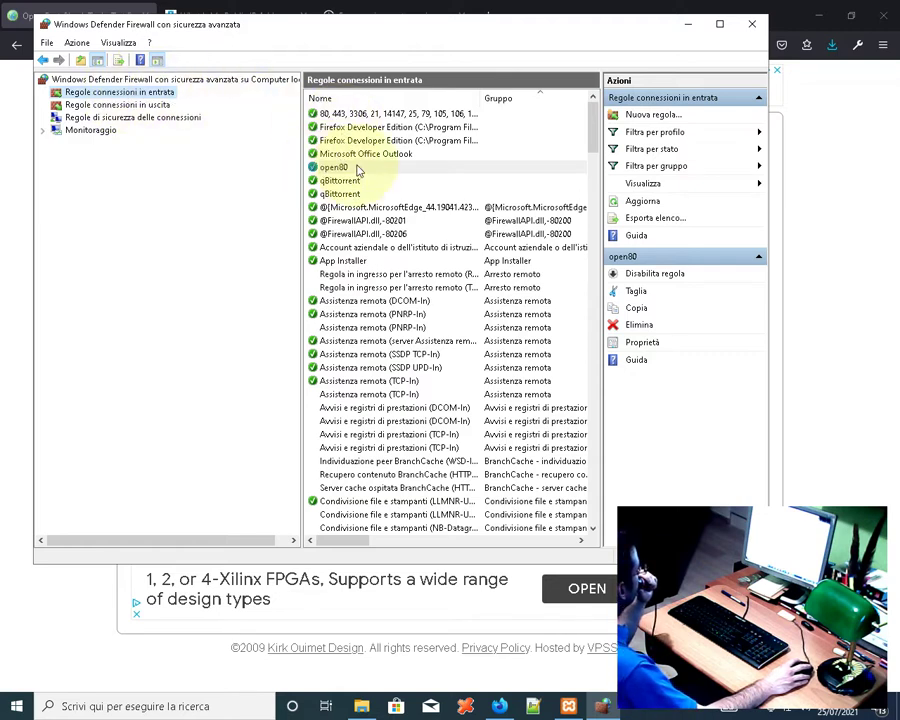
Select the open80 outbound rule, then minimize the firewall and bring up XAMPP Control Panel
left_click(166, 118)
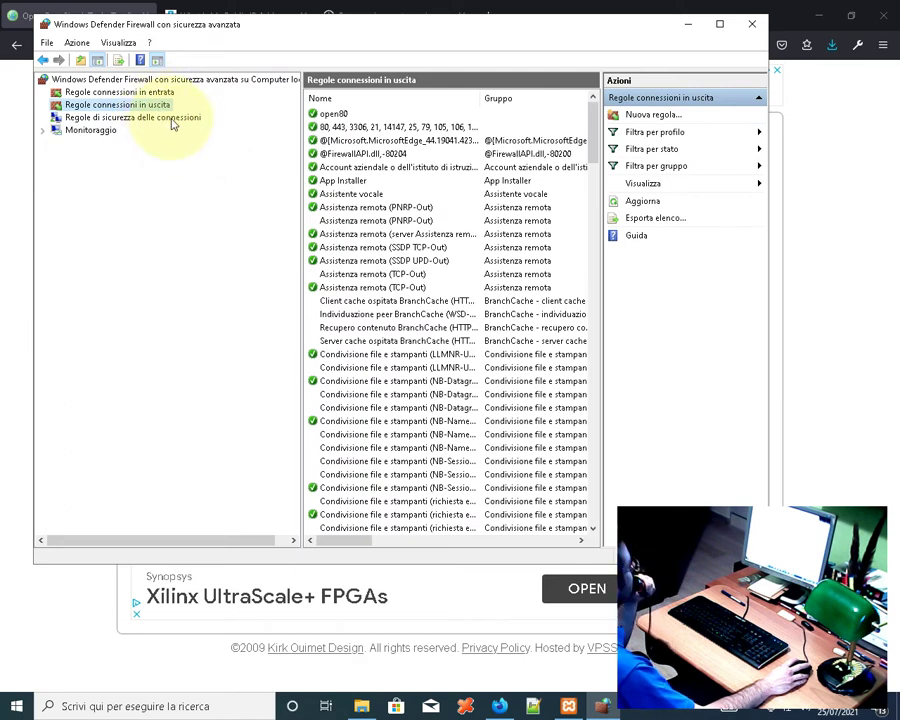
left_click(344, 115)
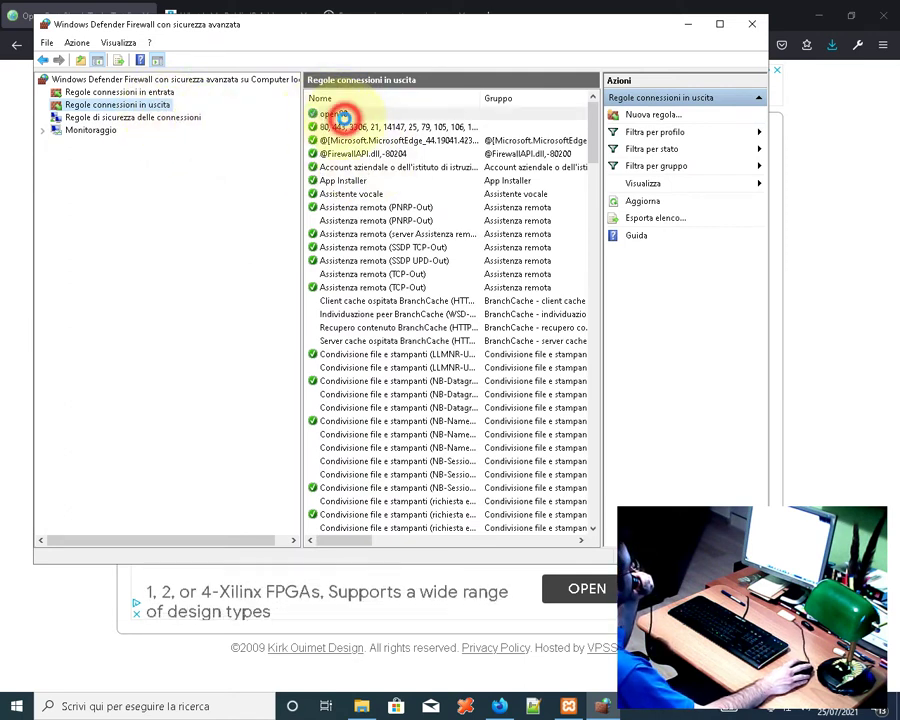
left_click(687, 22)
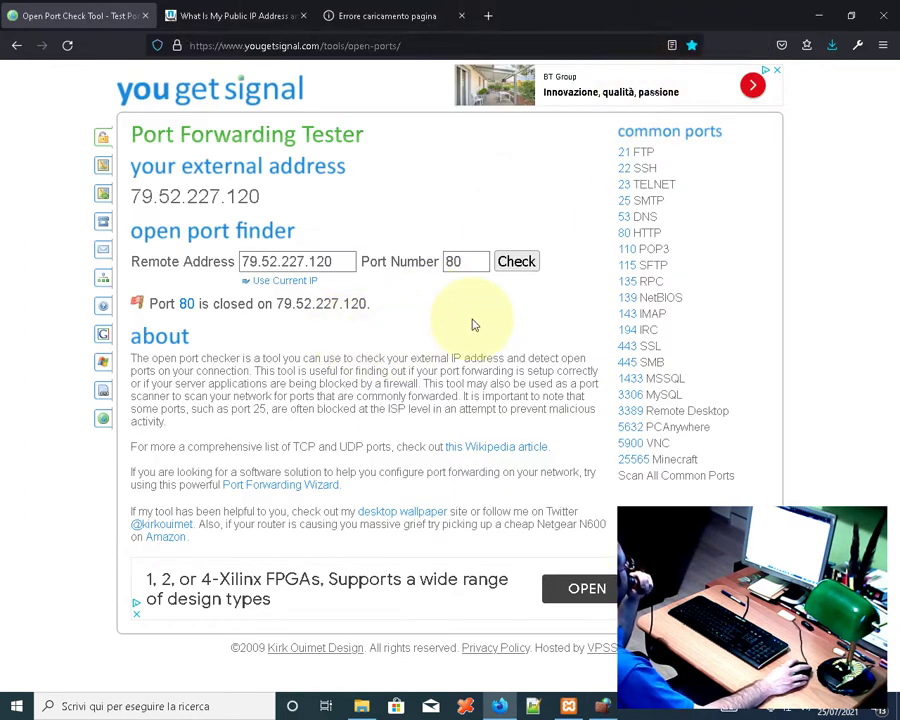
left_click(568, 706)
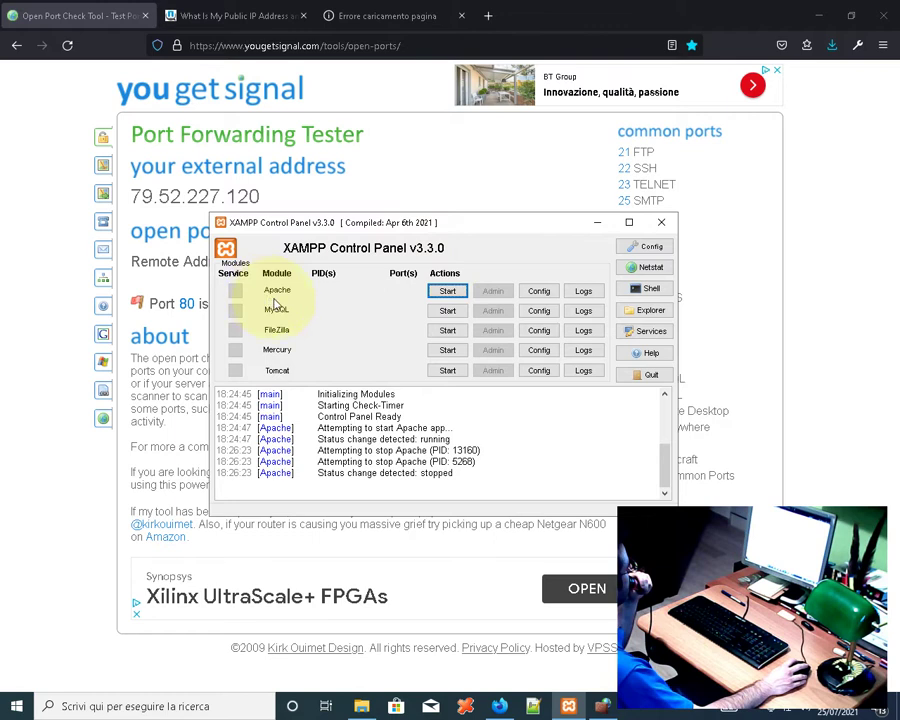
Start Apache on ports 80 and 443, then hide XAMPP
left_click(428, 292)
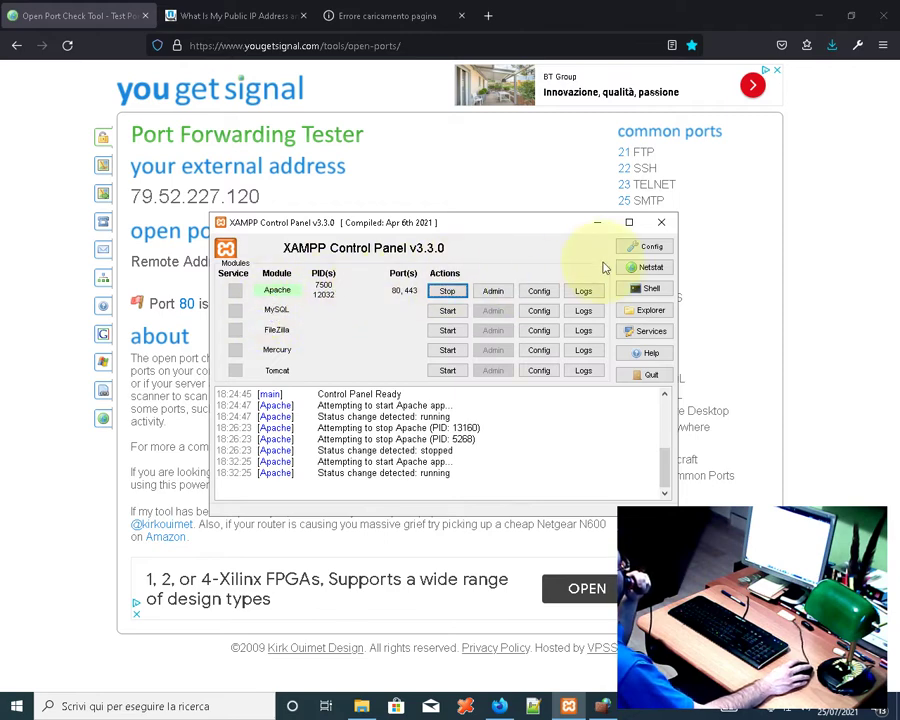
left_click(597, 222)
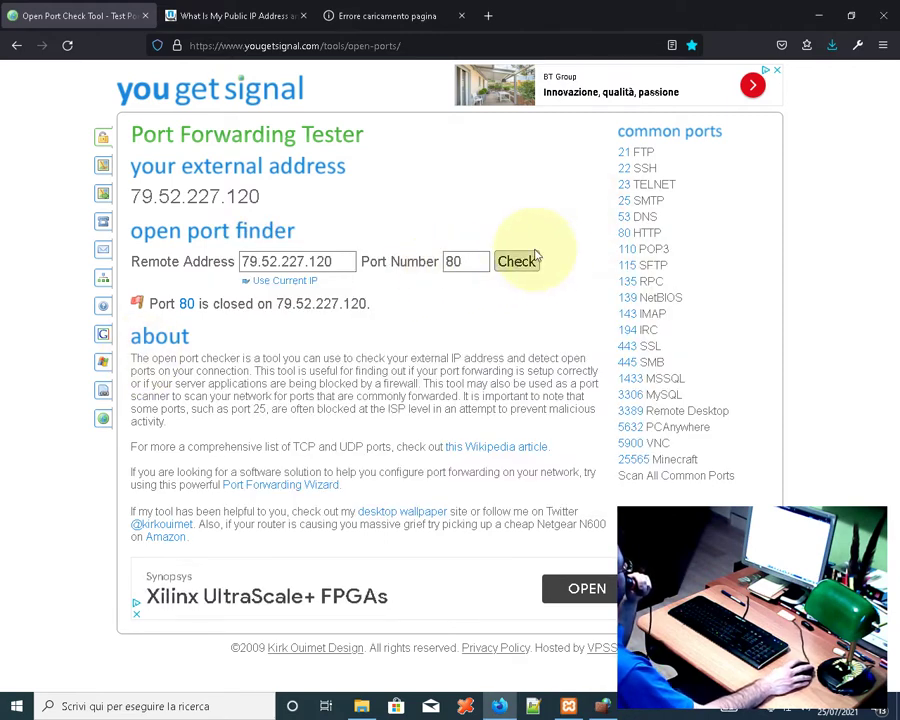
Rerun the port 80 check to see it open, then view the timed-out public IP tab
left_click(517, 261)
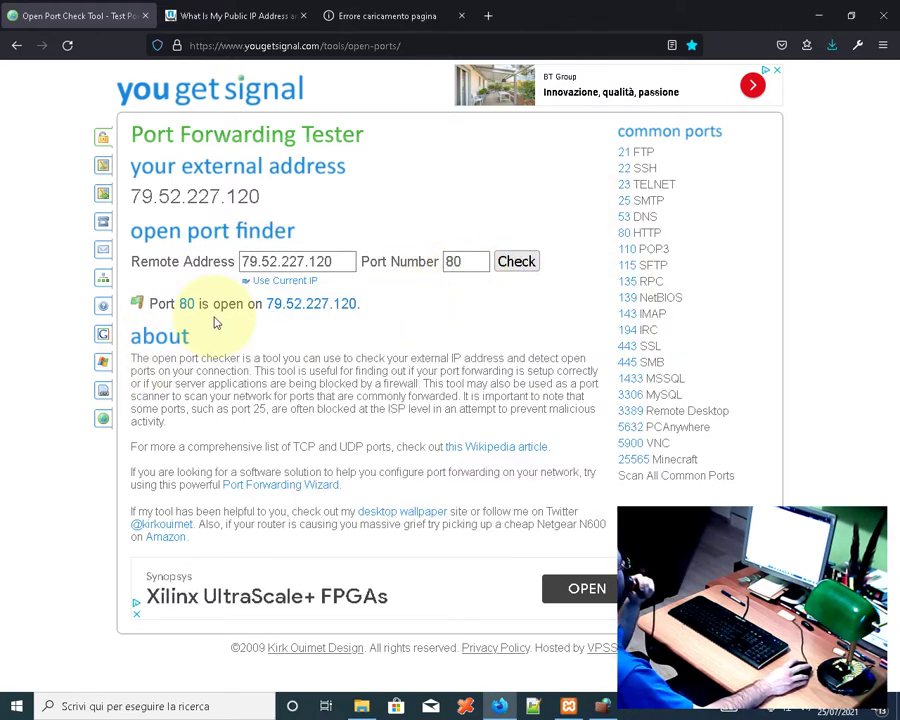
left_click(145, 312)
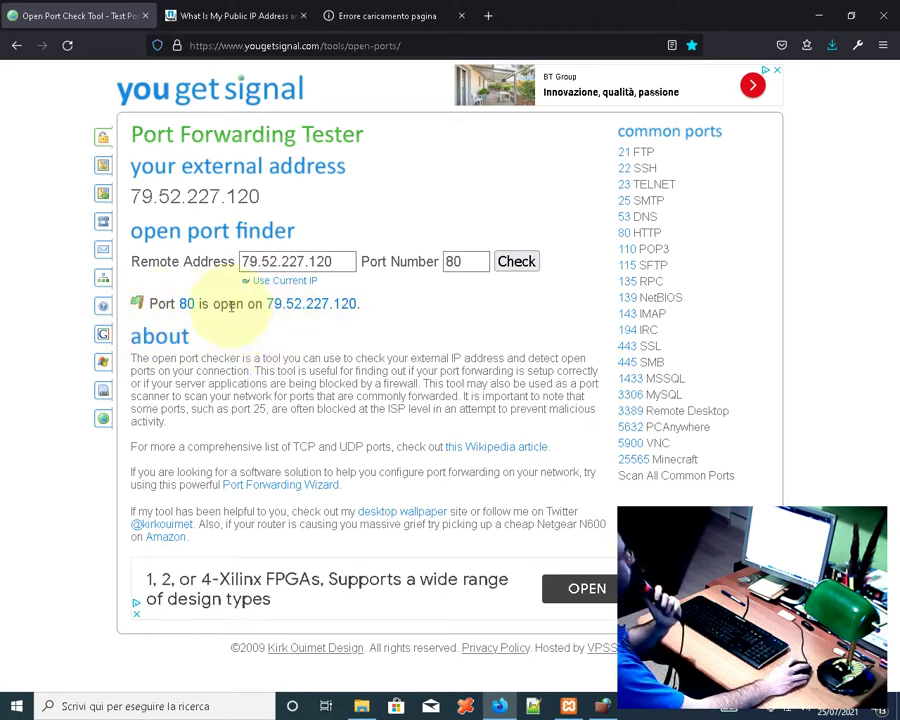
left_click(358, 16)
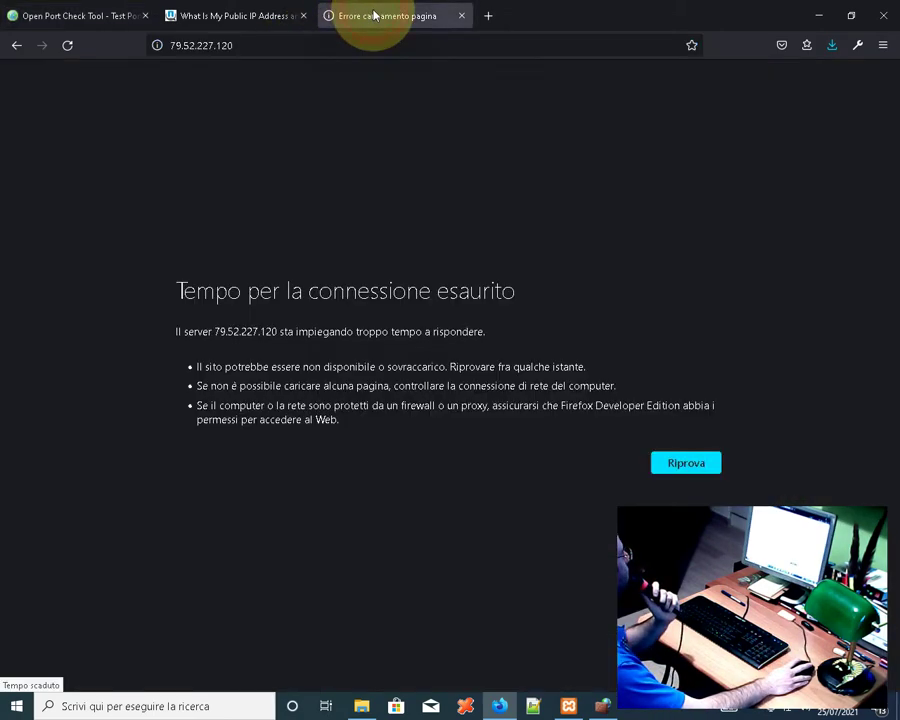
Reload 79.52.227.120 in Firefox so it loads the XAMPP welcome dashboard
left_click(68, 50)
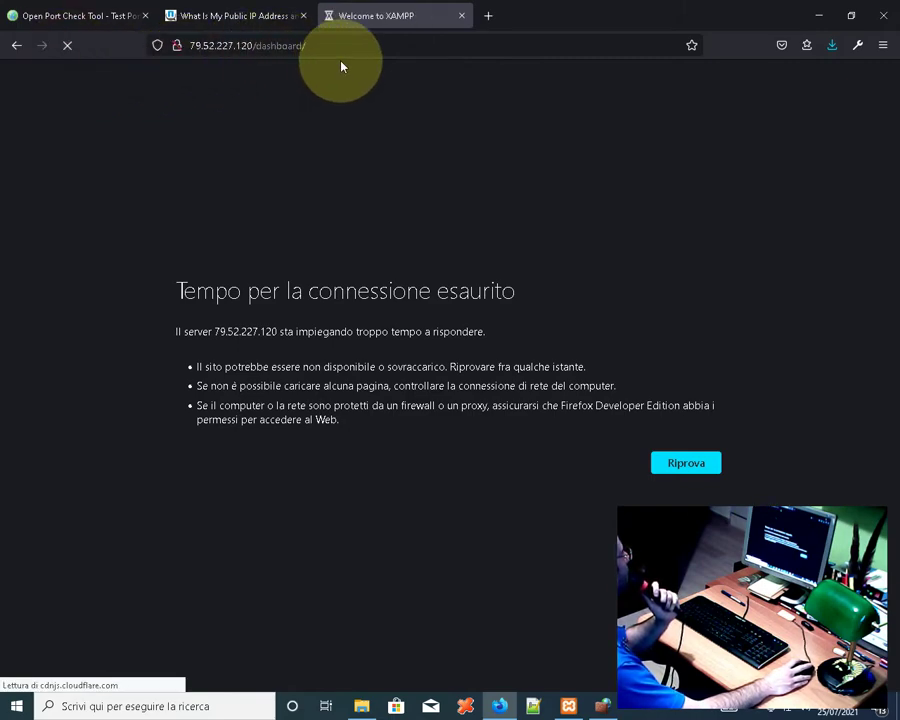